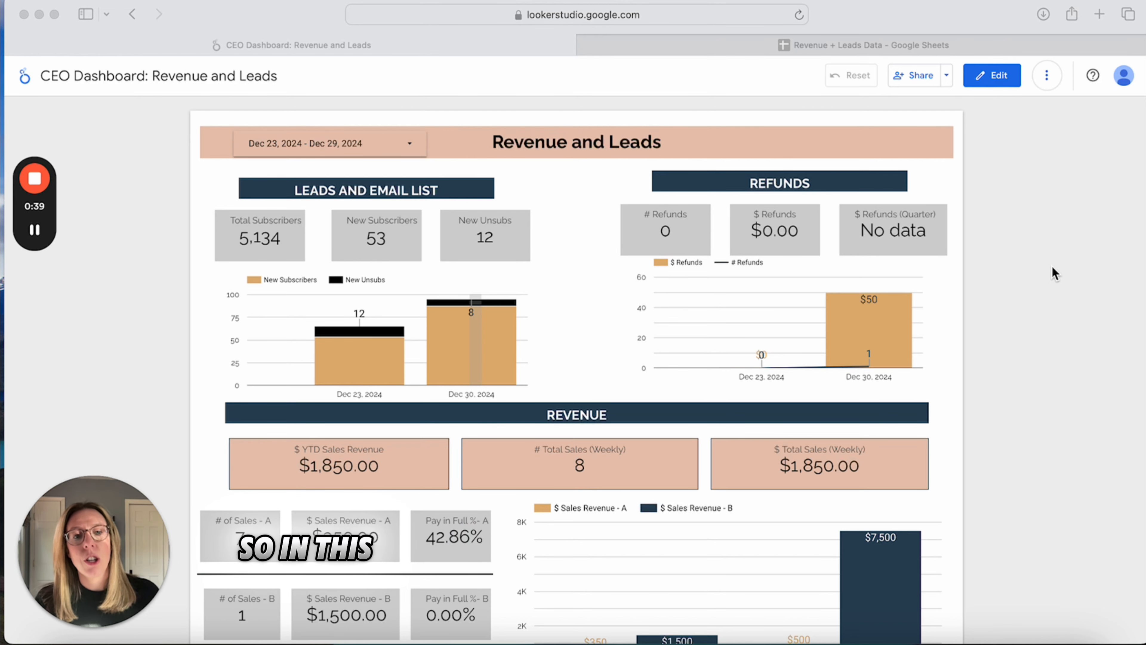
{"action": "scroll", "coordinate": [993, 223], "scroll_direction": "down", "scroll_amount": 1}
{"action": "scroll", "coordinate": [993, 219], "scroll_direction": "up", "scroll_amount": 1}
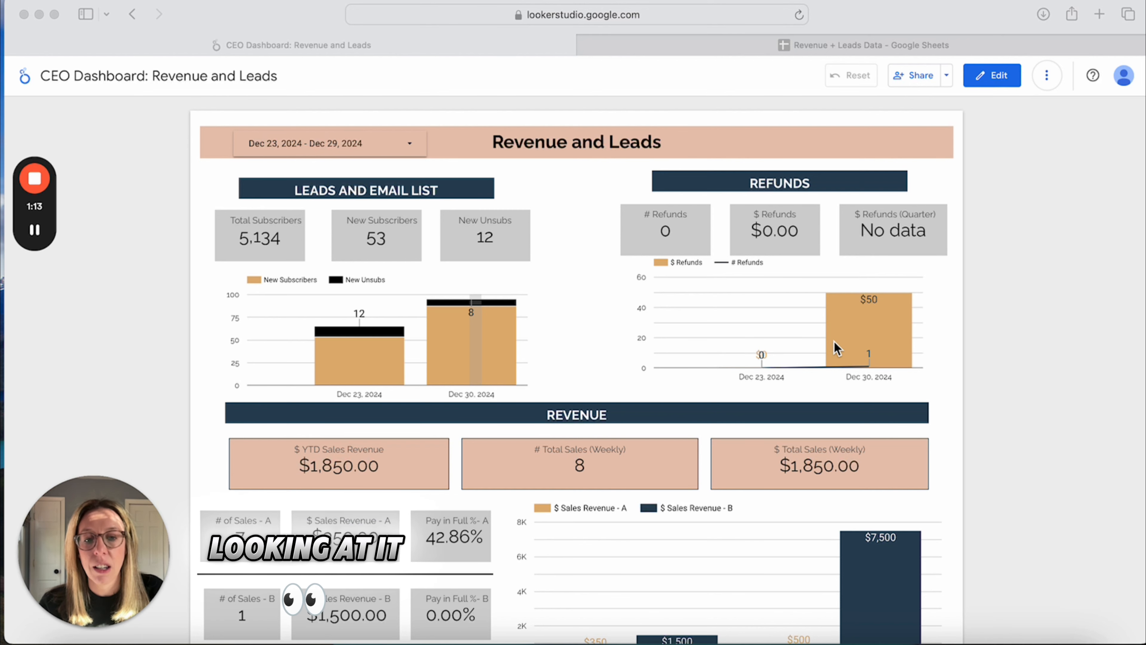
{"action": "scroll", "coordinate": [835, 343], "scroll_direction": "down", "scroll_amount": 3}
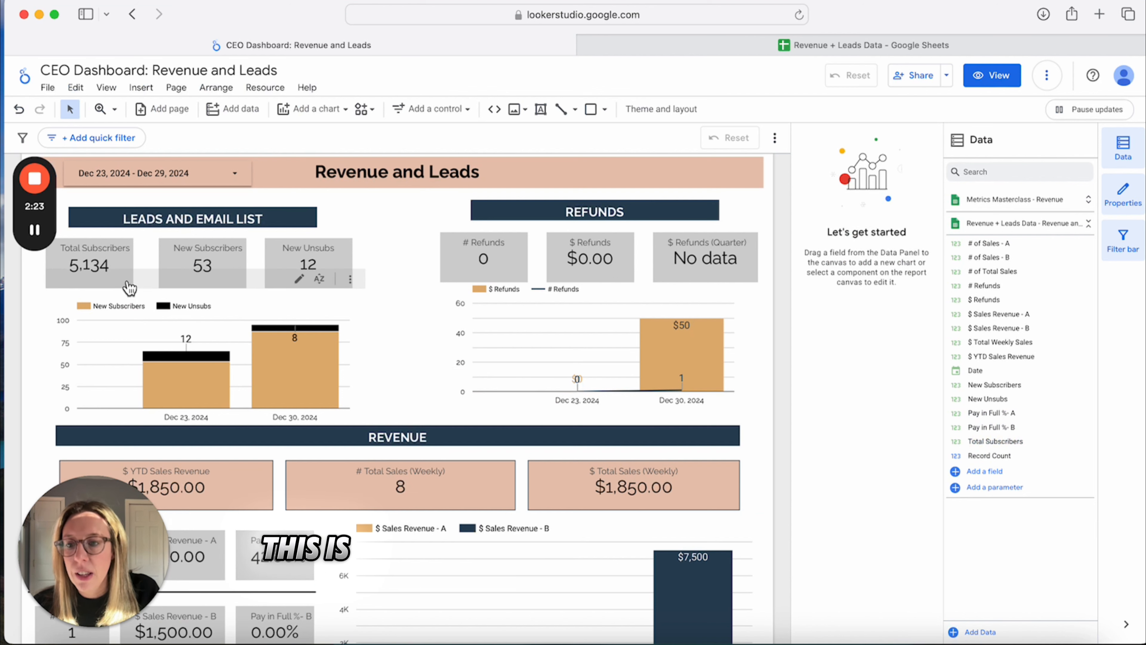
Inspect the metric setup of the Total Subscribers, New Subscribers and New Unsubs scorecards in the Leads and Email List section.
{"action": "left_click", "coordinate": [99, 267]}
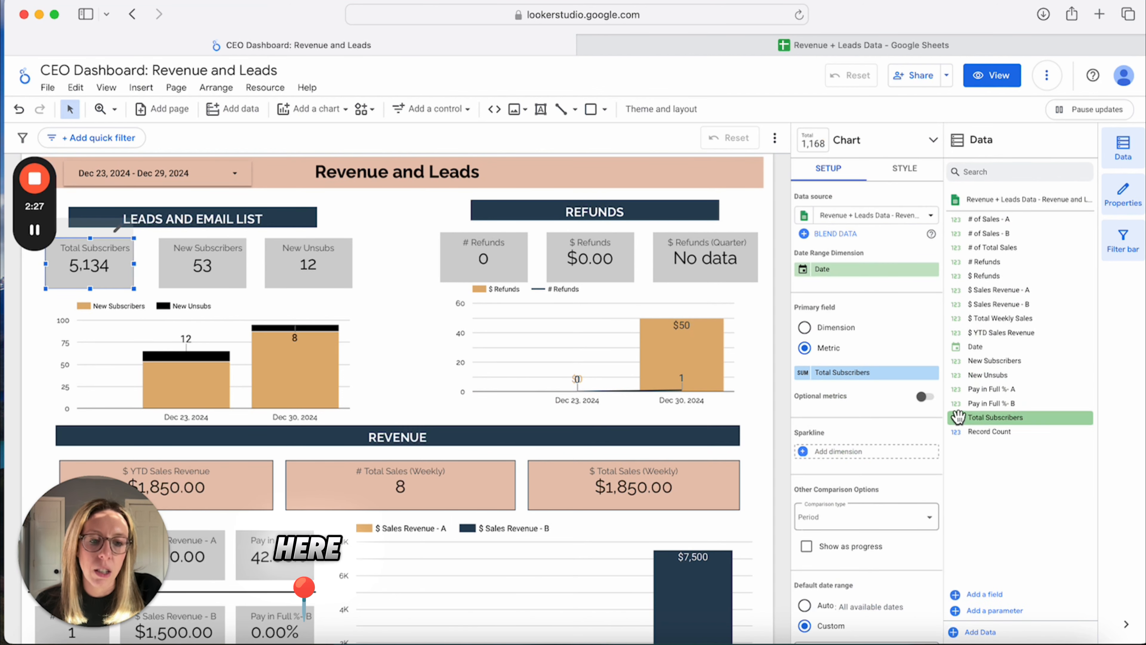
{"action": "left_click", "coordinate": [219, 263]}
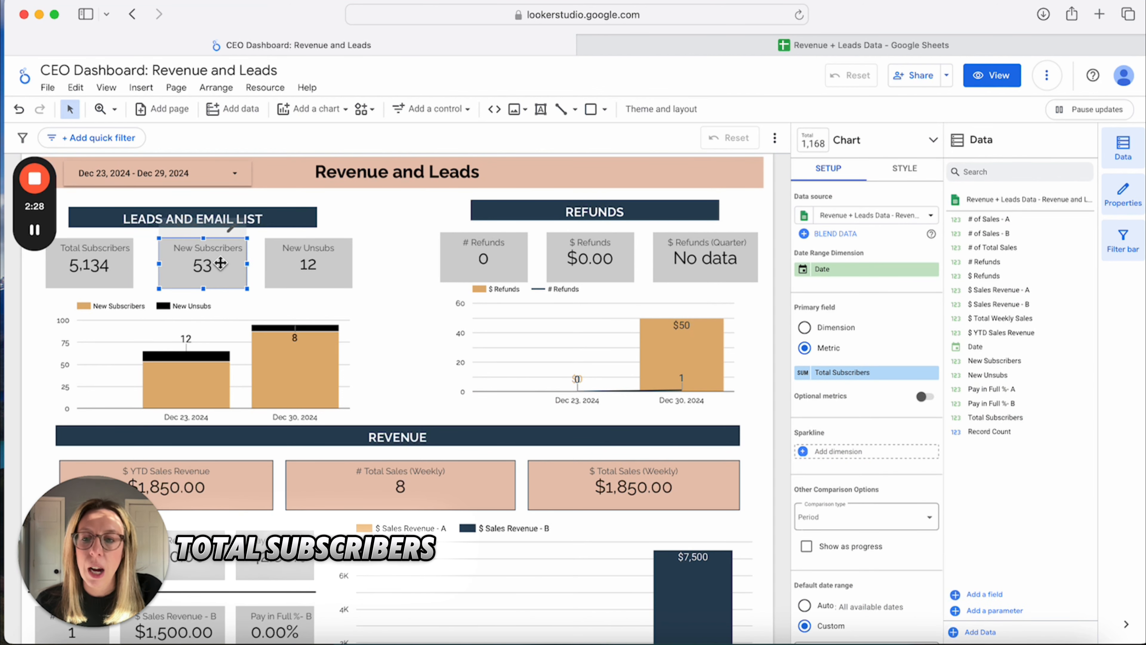
{"action": "left_click", "coordinate": [310, 262]}
{"action": "left_click", "coordinate": [105, 266]}
{"action": "left_click", "coordinate": [197, 262]}
{"action": "left_click", "coordinate": [298, 261]}
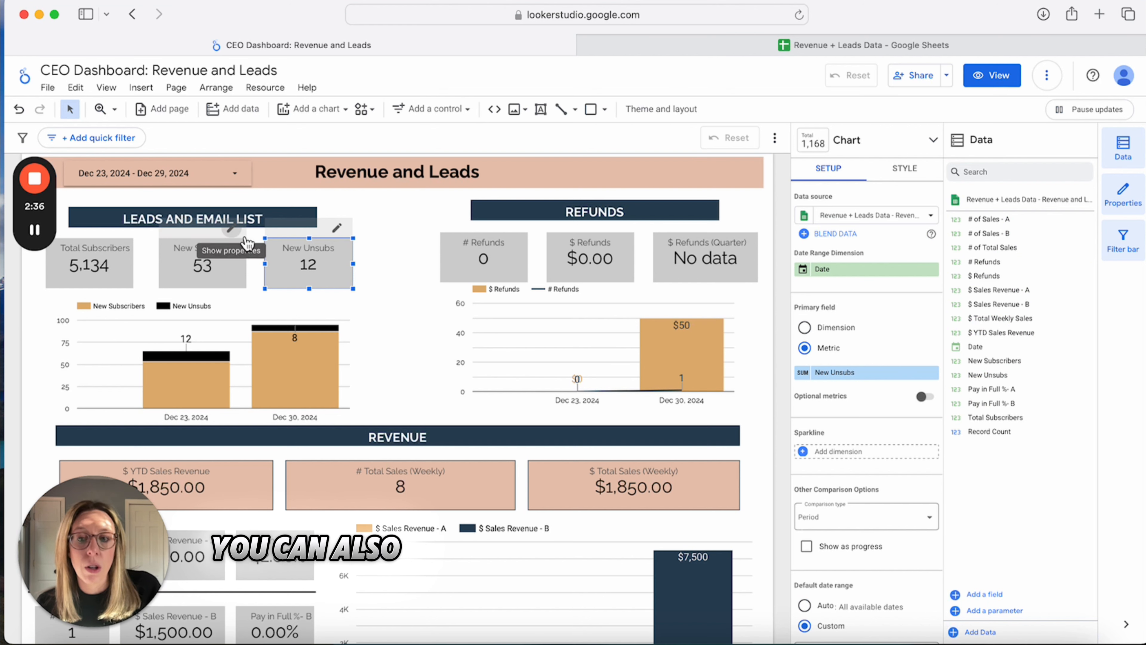
Try a purple custom background fill on the New Unsubs scorecard and undo the colour change.
{"action": "left_click", "coordinate": [906, 171]}
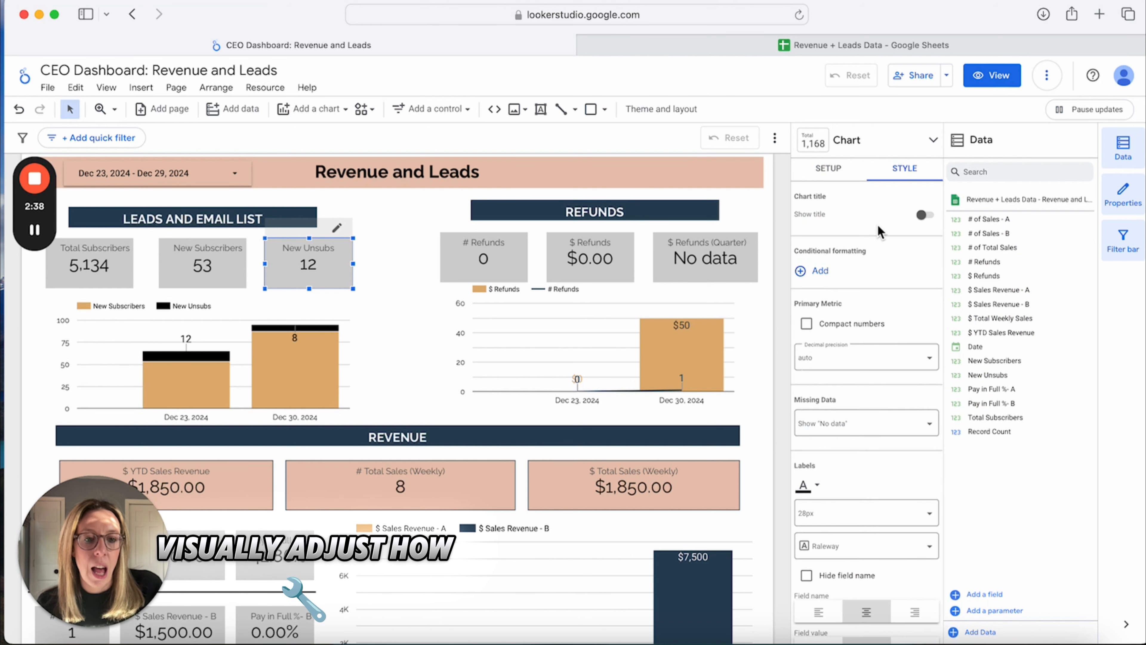
{"action": "scroll", "coordinate": [870, 361], "scroll_direction": "down", "scroll_amount": 10}
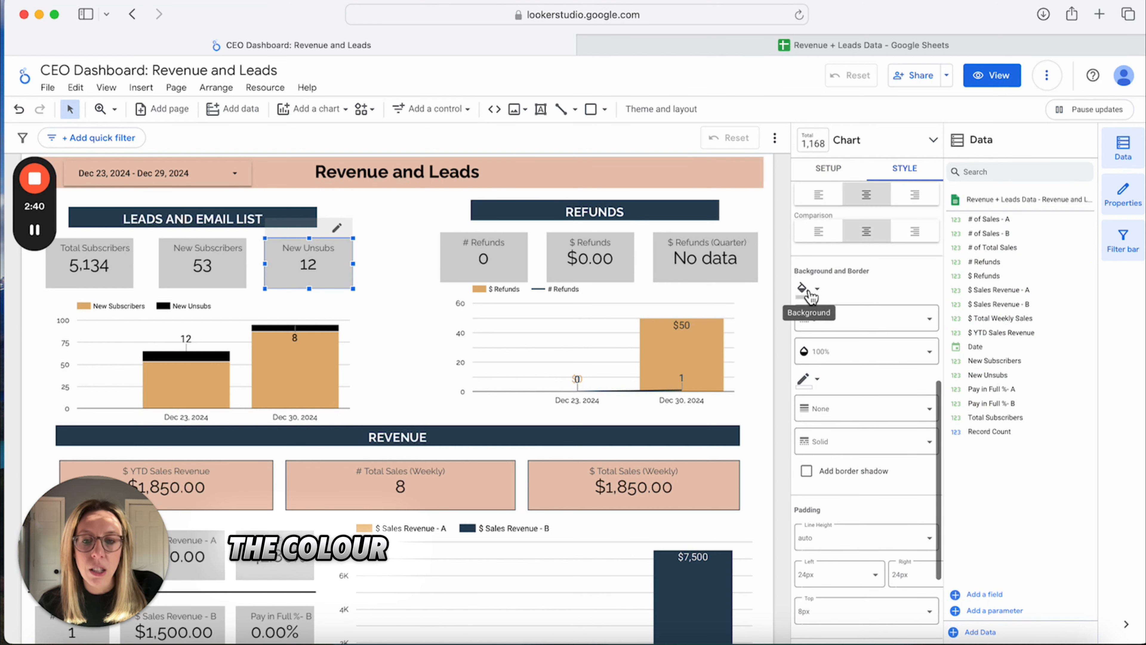
{"action": "left_click", "coordinate": [804, 288]}
{"action": "left_click", "coordinate": [904, 494]}
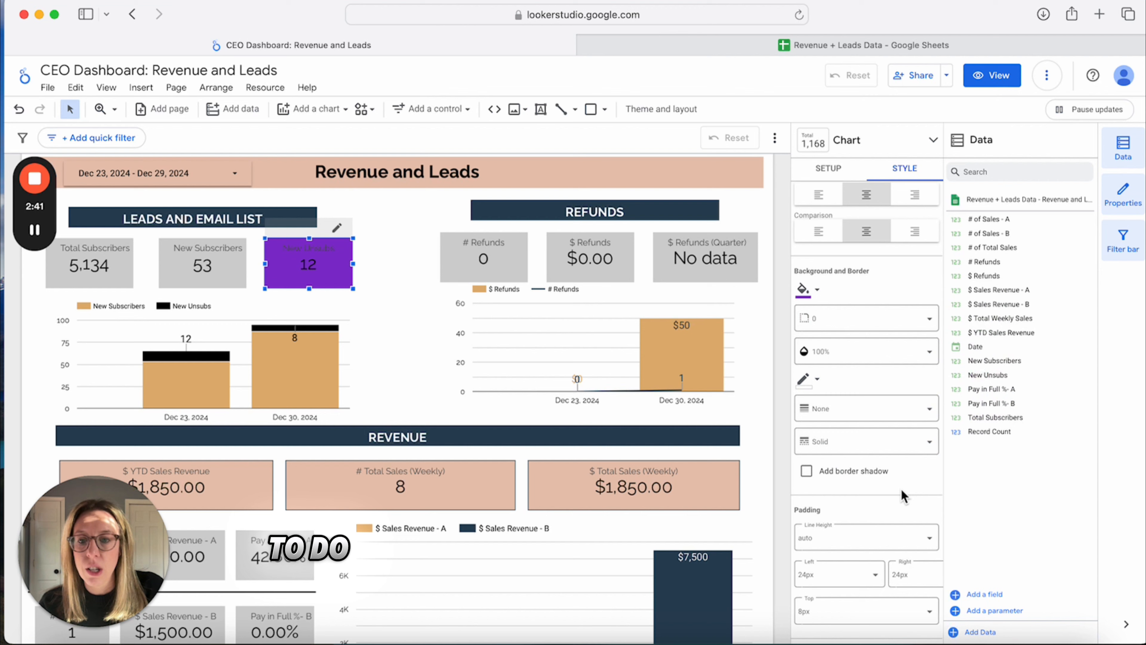
{"action": "left_click", "coordinate": [803, 289]}
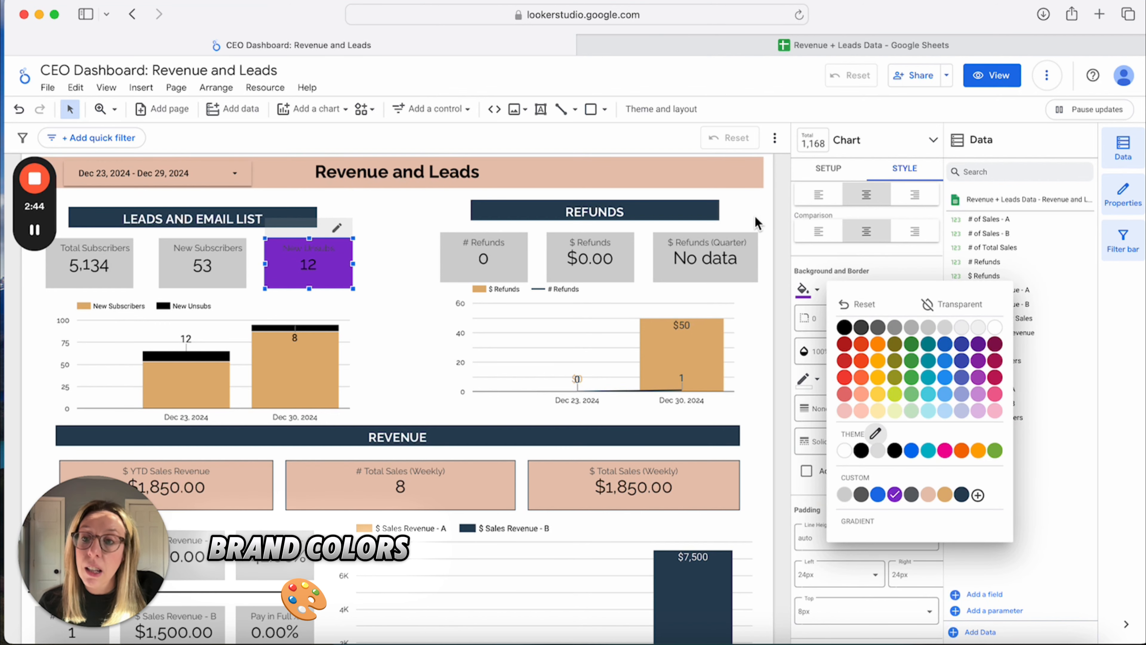
{"action": "left_click", "coordinate": [19, 109]}
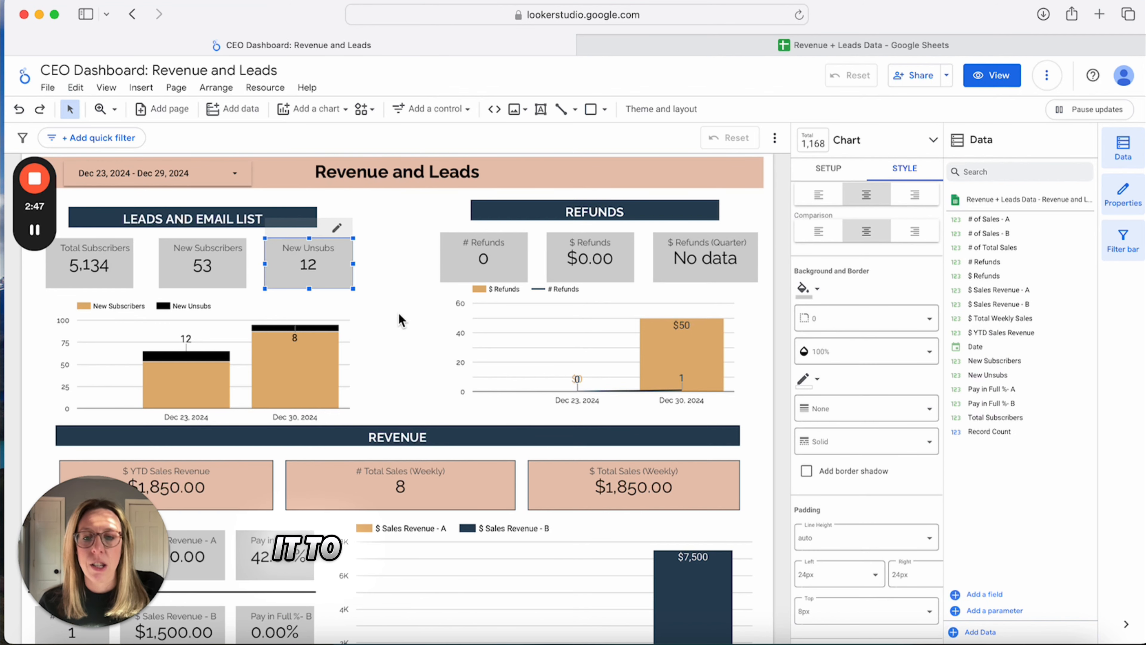
Switch to the Revenue + Leads Data spreadsheet in Google Sheets and reload the page to view the source data.
{"action": "scroll", "coordinate": [386, 314], "scroll_direction": "down", "scroll_amount": 3}
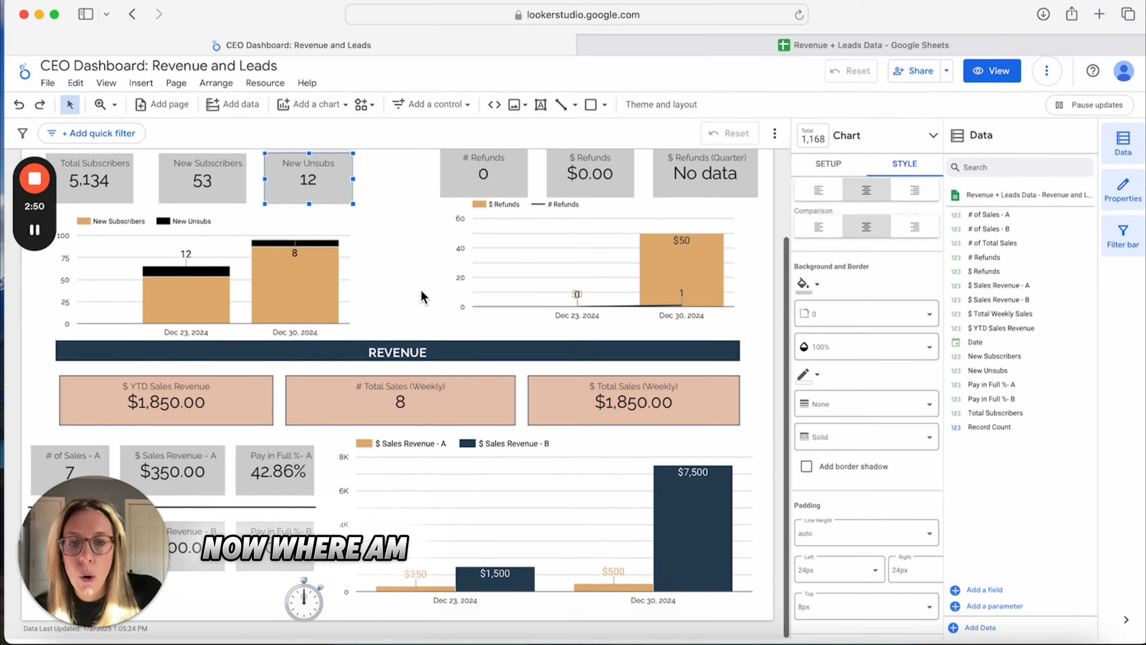
{"action": "scroll", "coordinate": [424, 312], "scroll_direction": "up", "scroll_amount": 2}
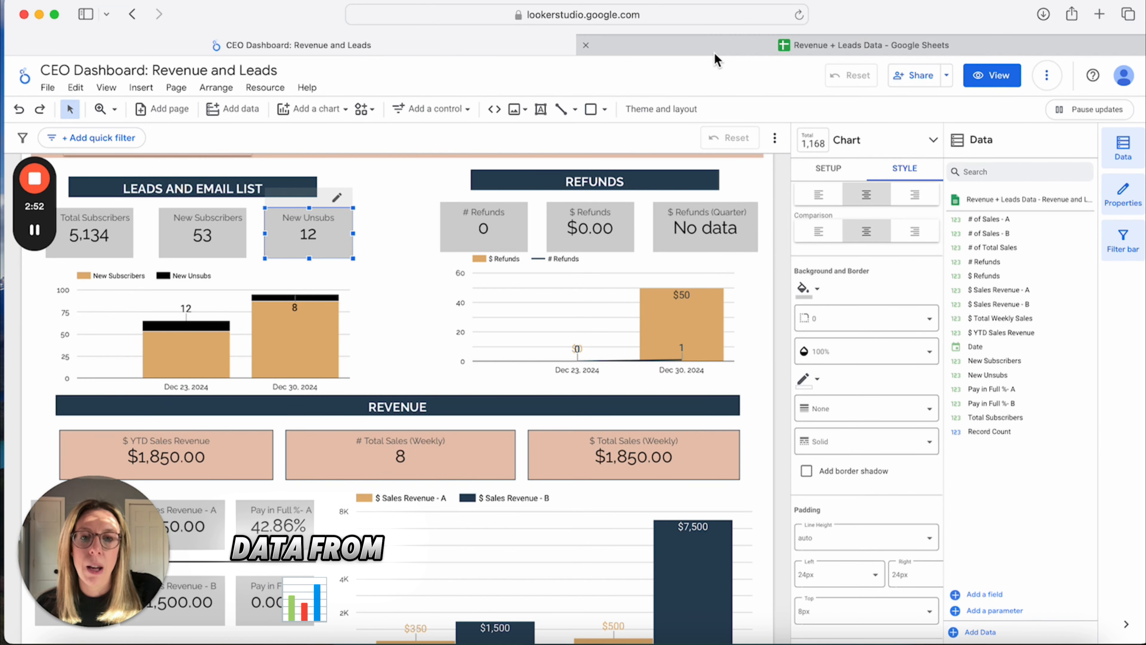
{"action": "left_click", "coordinate": [714, 50]}
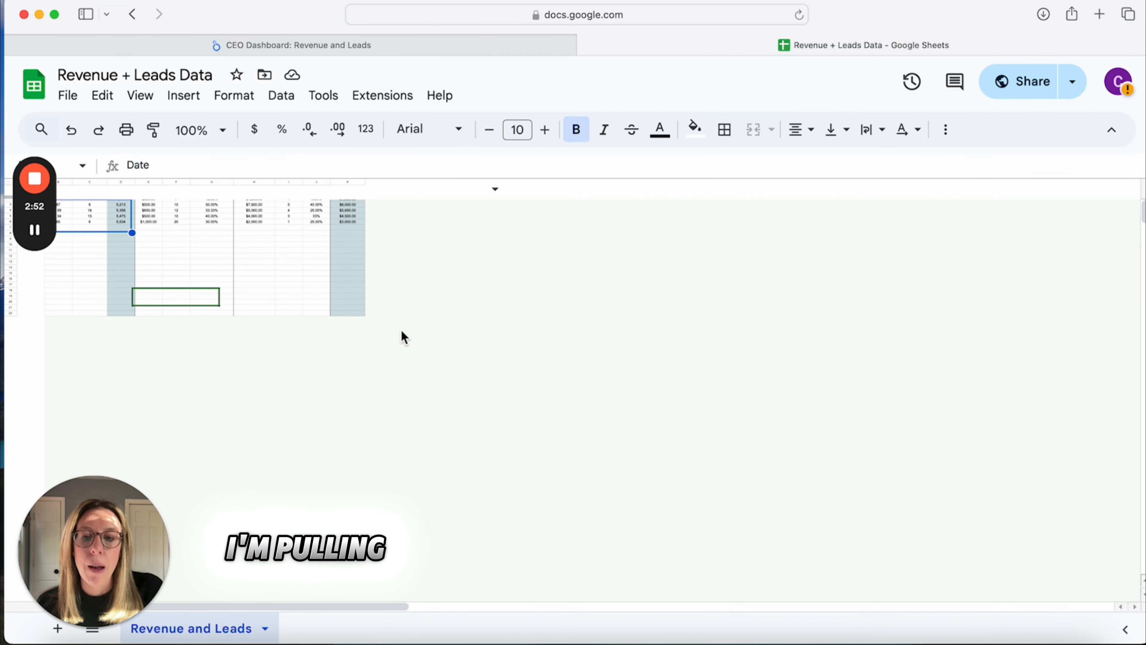
{"action": "left_click", "coordinate": [798, 15]}
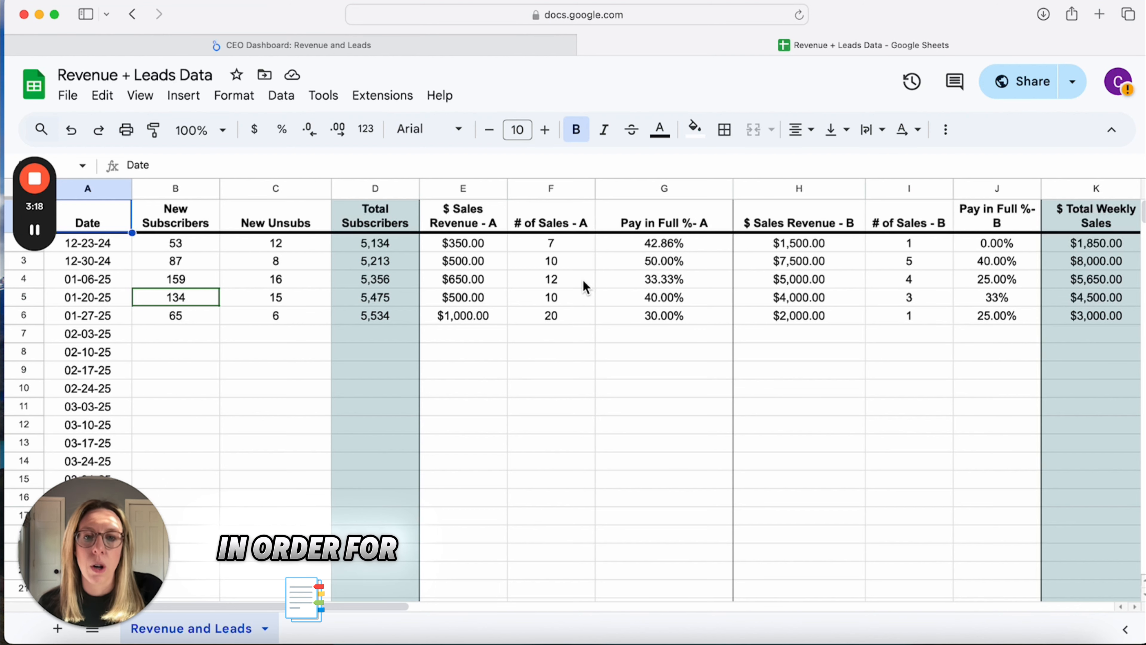
Compare the dashboard's Total Subscribers scorecard with the source columns in the Revenue + Leads Data spreadsheet, and return to the dashboard.
{"action": "left_click", "coordinate": [372, 41]}
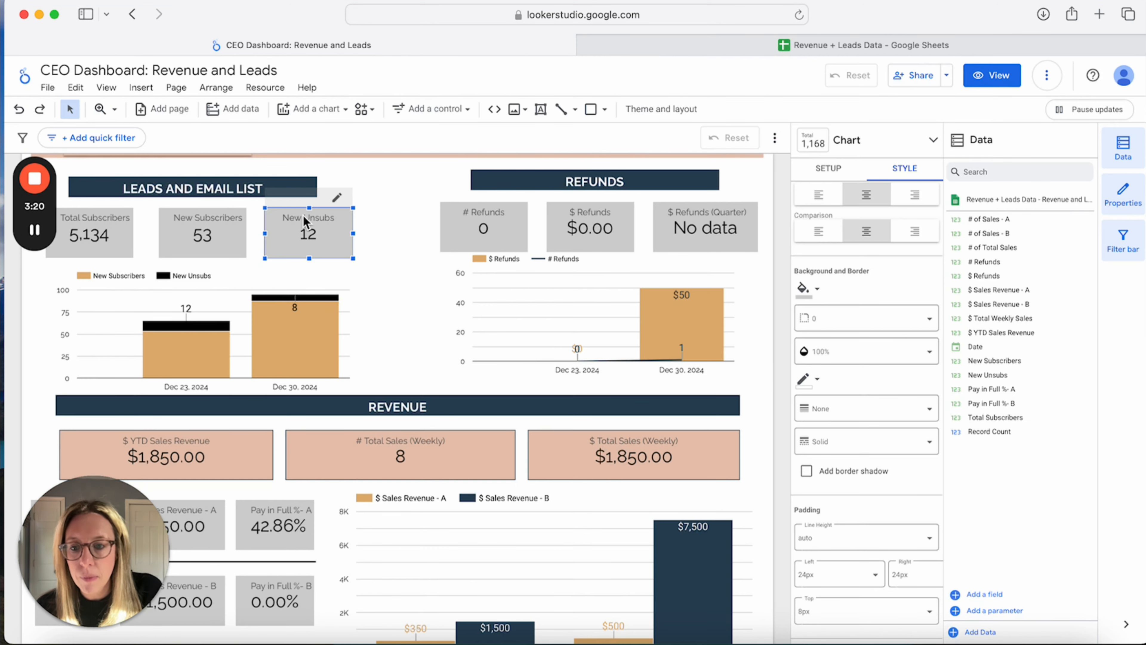
{"action": "left_click", "coordinate": [104, 235]}
{"action": "left_click", "coordinate": [857, 45]}
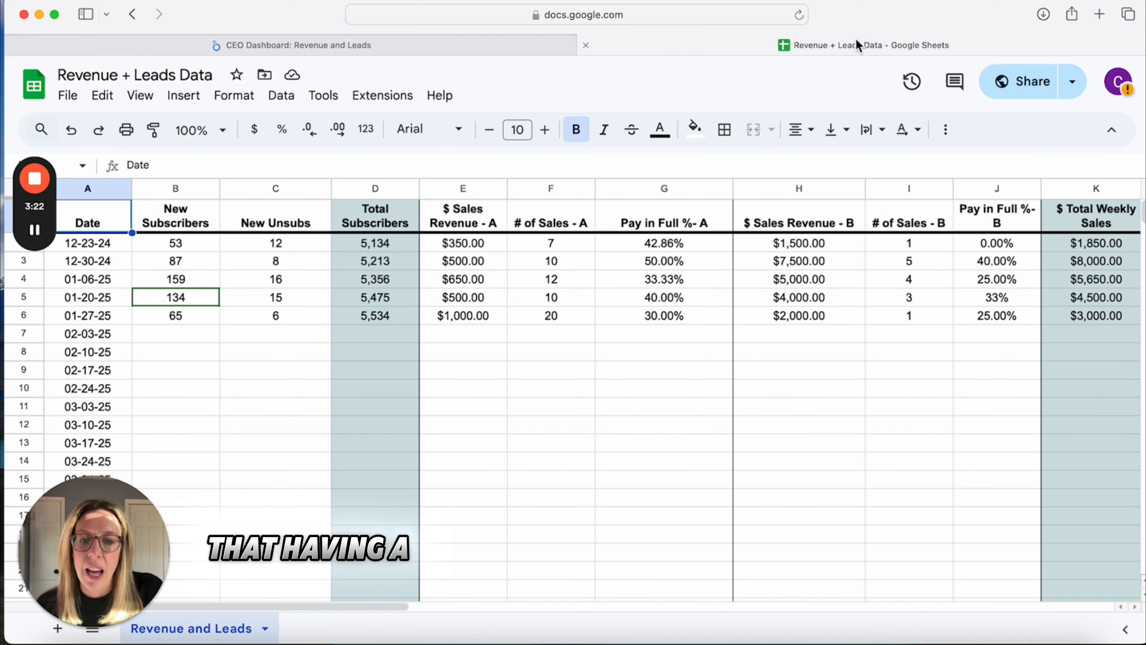
{"action": "left_click", "coordinate": [296, 45]}
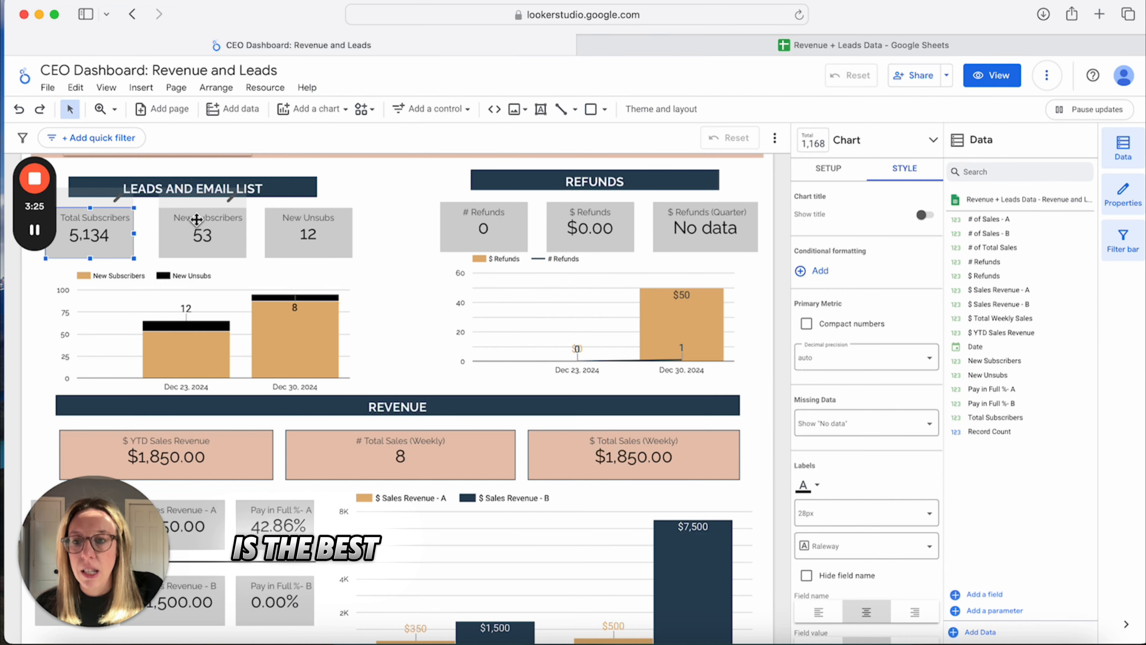
Nudge the New Subscribers scorecard slightly towards the Total Subscribers scorecard and select the New Unsubs scorecard.
{"action": "left_click_drag", "start_coordinate": [196, 219], "coordinate": [193, 220]}
{"action": "left_click", "coordinate": [304, 238]}
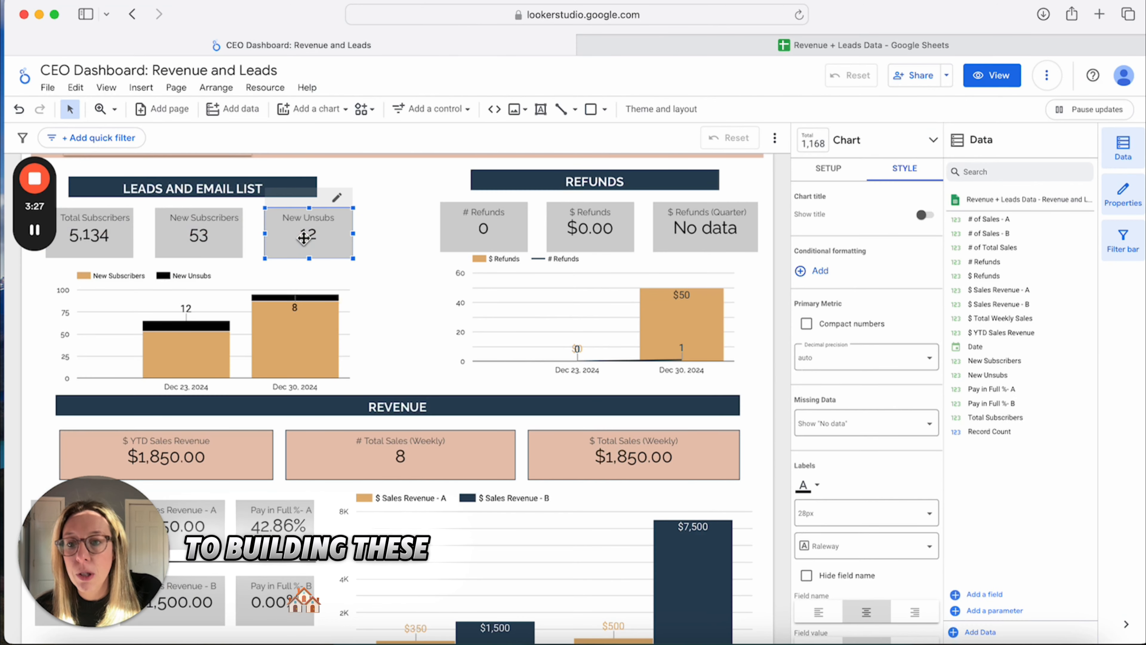
{"action": "scroll", "coordinate": [444, 244], "scroll_direction": "up", "scroll_amount": 2}
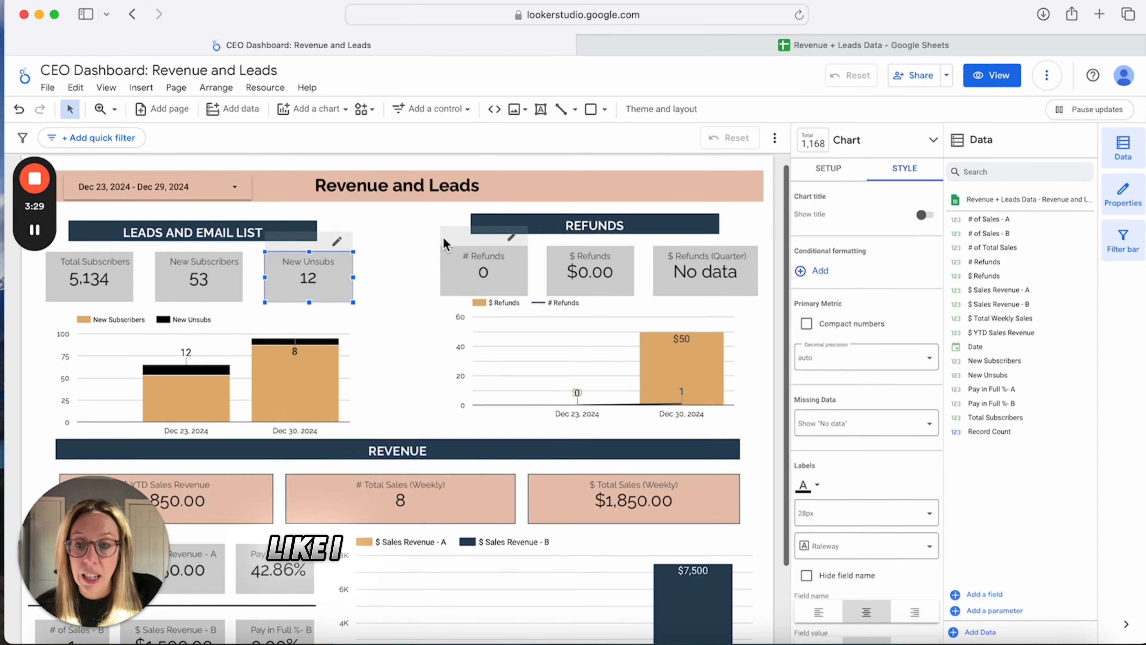
{"action": "scroll", "coordinate": [444, 243], "scroll_direction": "up", "scroll_amount": 1}
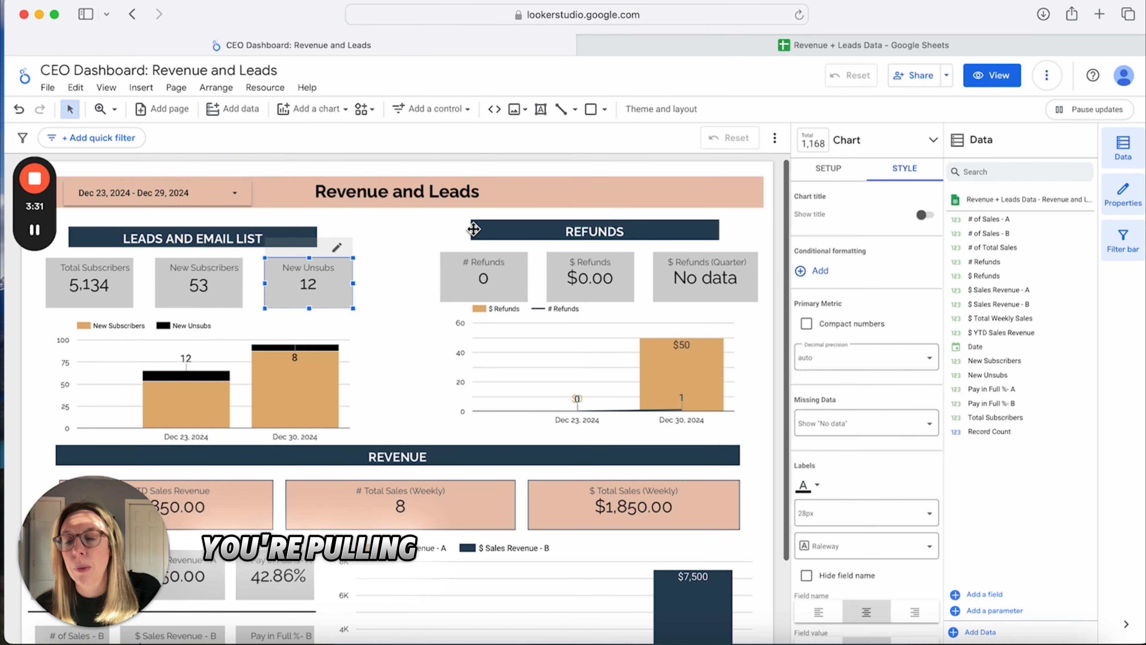
Select the scorecards, heading and chart of the Refunds section together as one group, and clear the selection.
{"action": "left_click", "coordinate": [447, 235]}
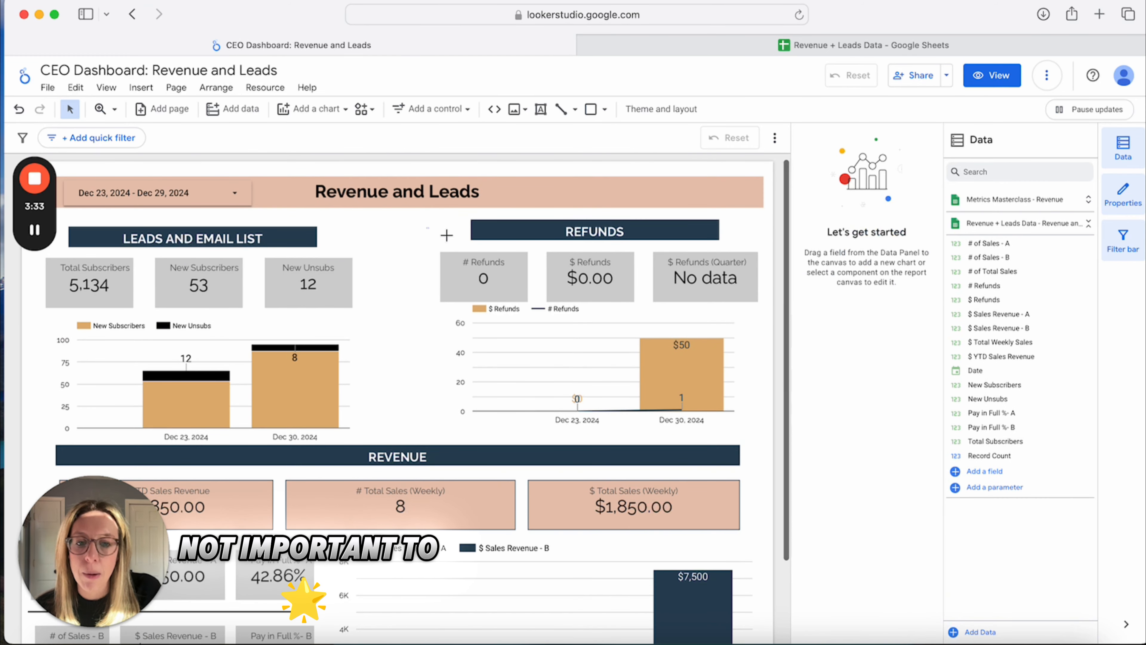
{"action": "left_click_drag", "start_coordinate": [447, 235], "coordinate": [719, 430]}
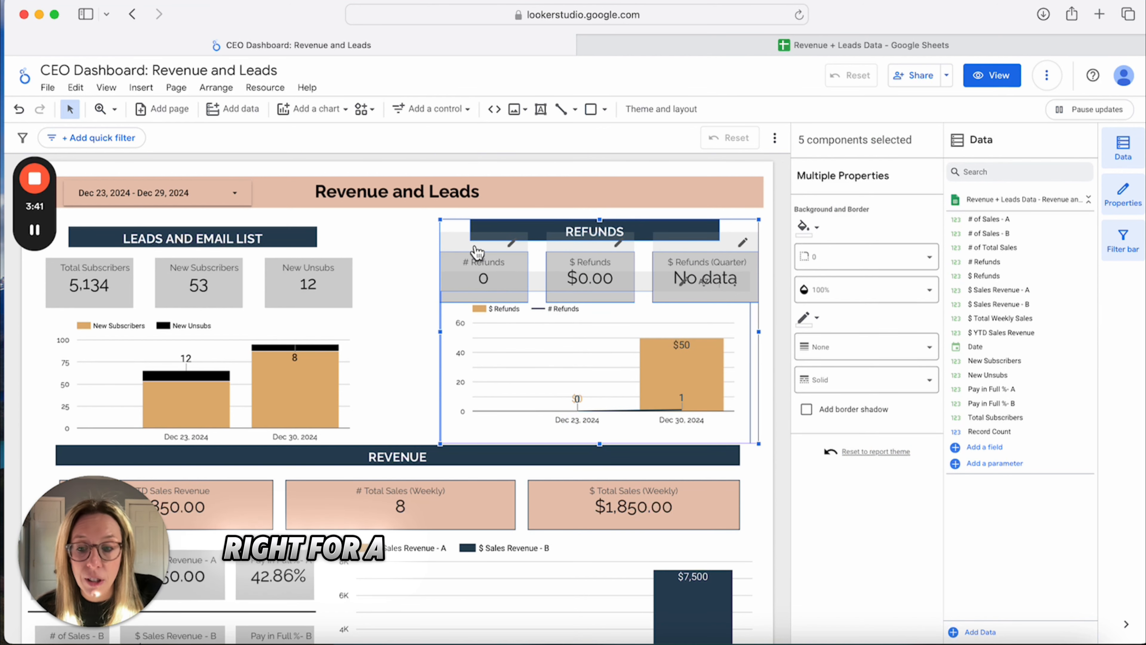
{"action": "left_click", "coordinate": [429, 250]}
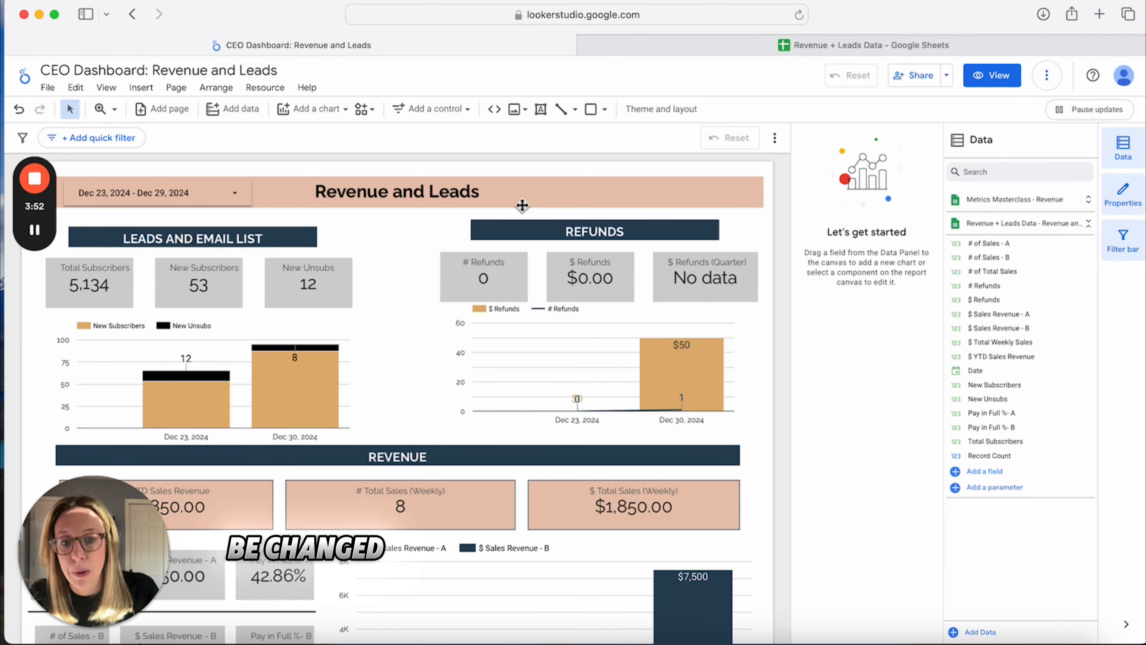
{"action": "scroll", "coordinate": [440, 325], "scroll_direction": "down", "scroll_amount": 3}
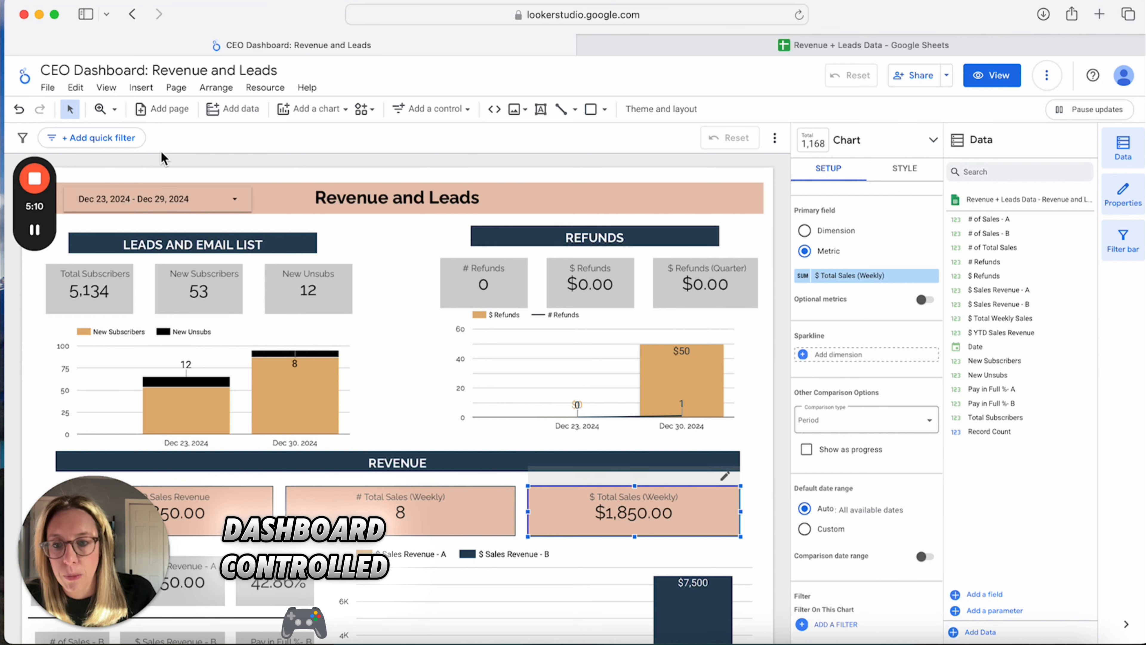
Review the default date range settings of the Total Subscribers scorecard, the New Subscribers scorecard and the New Subscribers and Unsubs bar chart.
{"action": "left_click", "coordinate": [108, 292]}
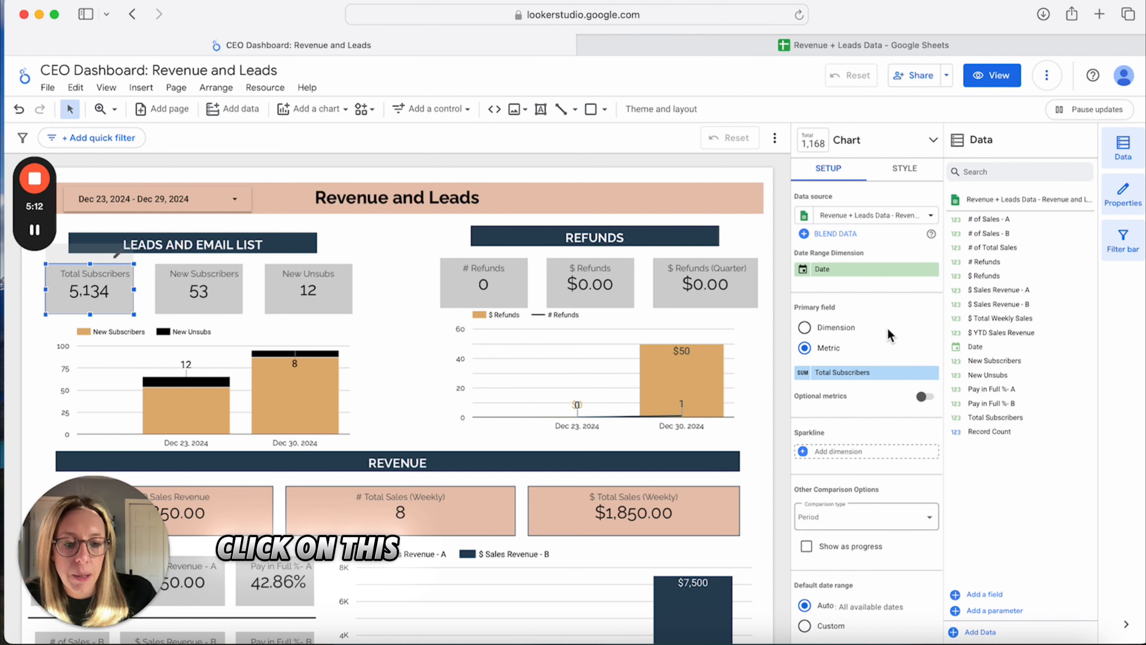
{"action": "scroll", "coordinate": [888, 316], "scroll_direction": "down", "scroll_amount": 3}
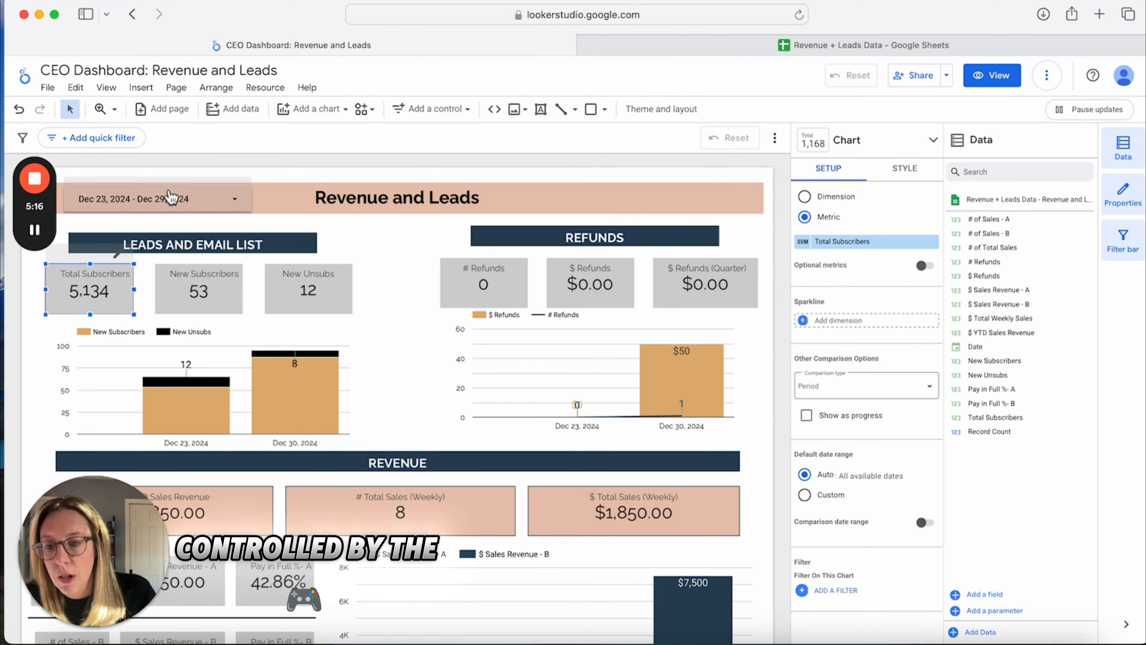
{"action": "left_click", "coordinate": [221, 296]}
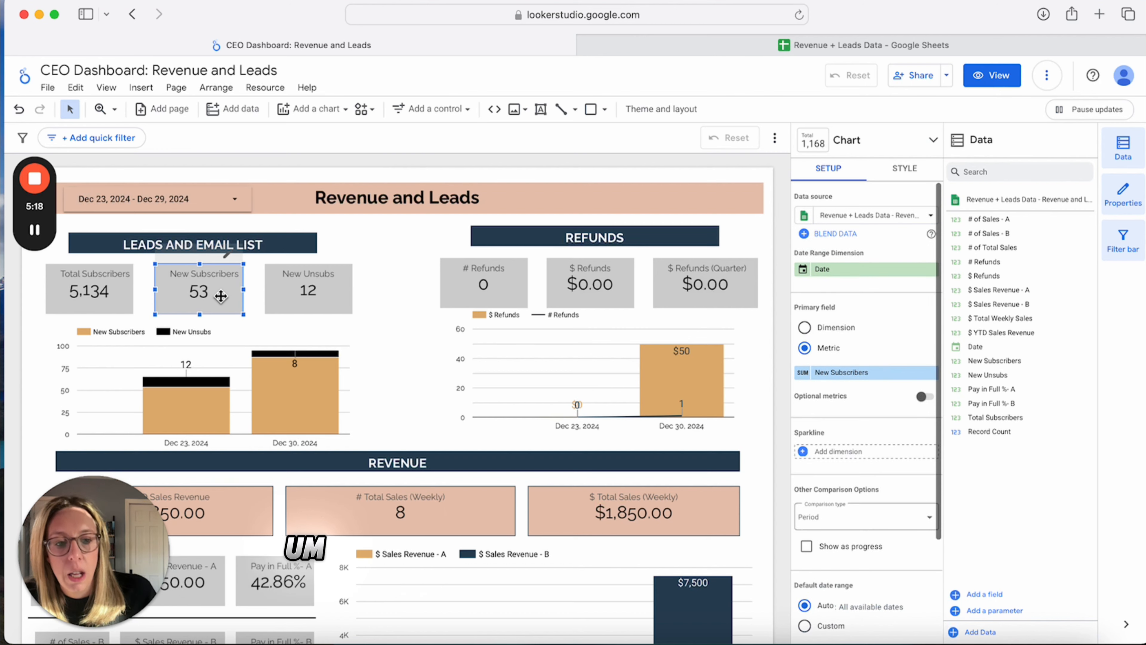
{"action": "scroll", "coordinate": [839, 451], "scroll_direction": "down", "scroll_amount": 2}
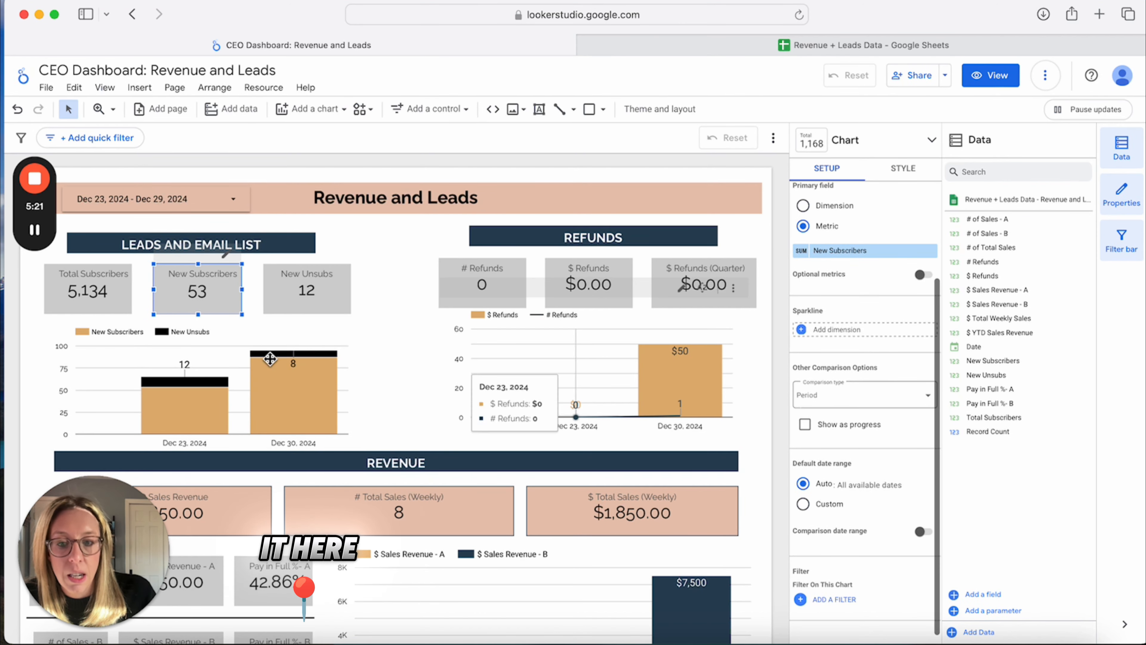
{"action": "left_click", "coordinate": [249, 339]}
{"action": "scroll", "coordinate": [812, 370], "scroll_direction": "down", "scroll_amount": 3}
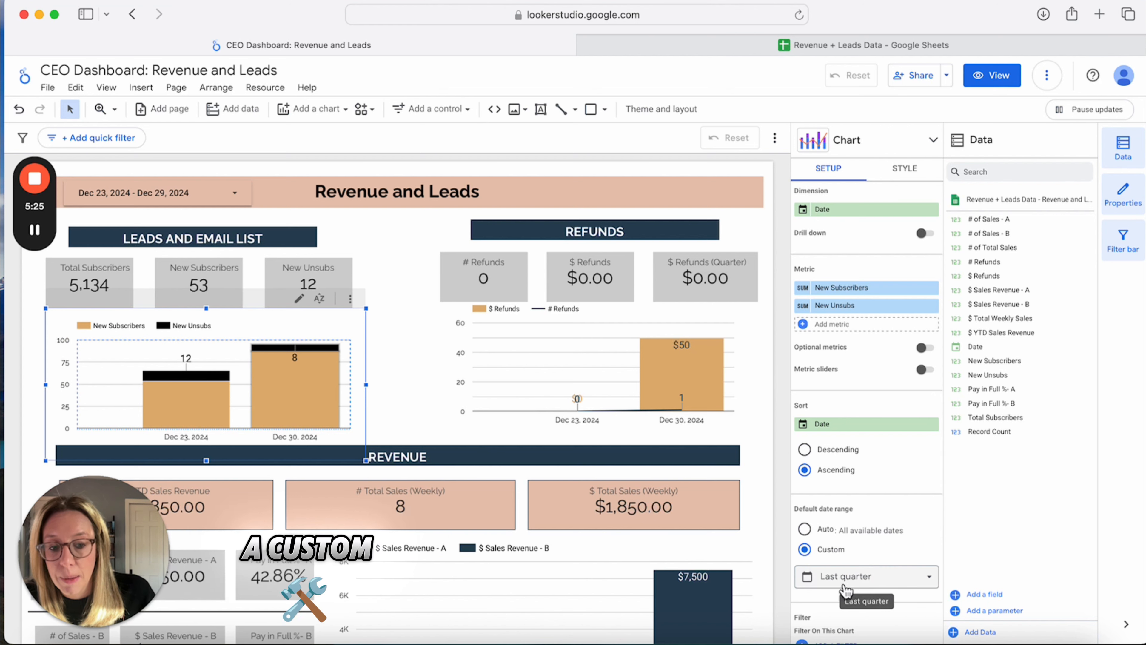
Set the custom default date range of both the subscribers chart and the refunds chart to This quarter.
{"action": "left_click", "coordinate": [576, 397]}
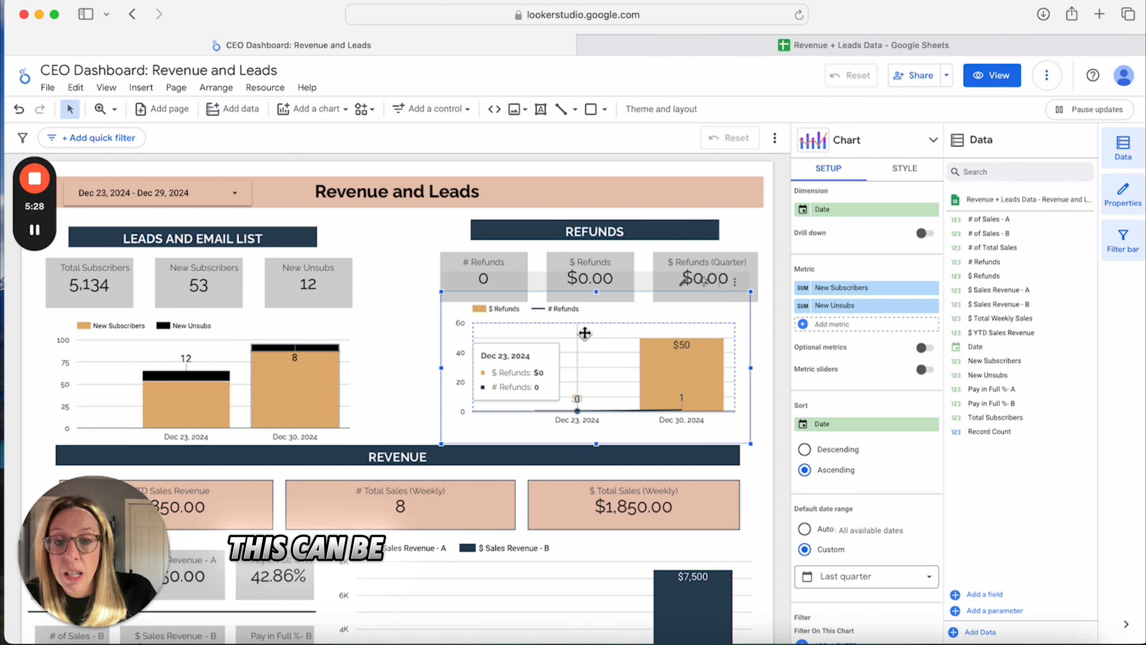
{"action": "left_click", "coordinate": [250, 332], "text": "shift"}
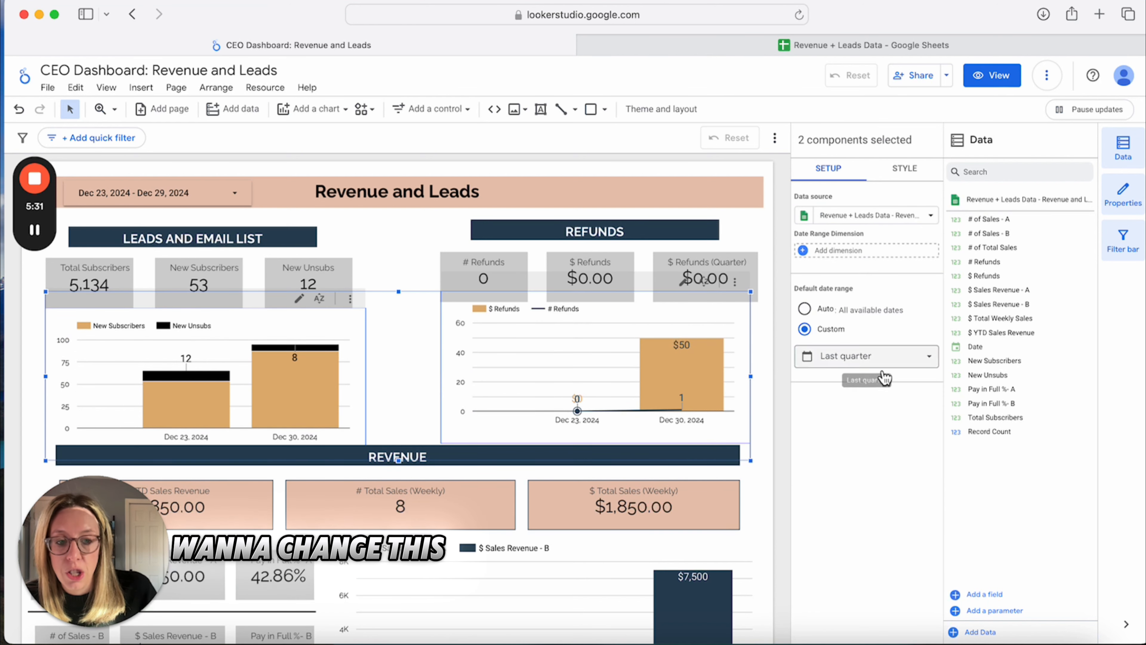
{"action": "left_click", "coordinate": [880, 361]}
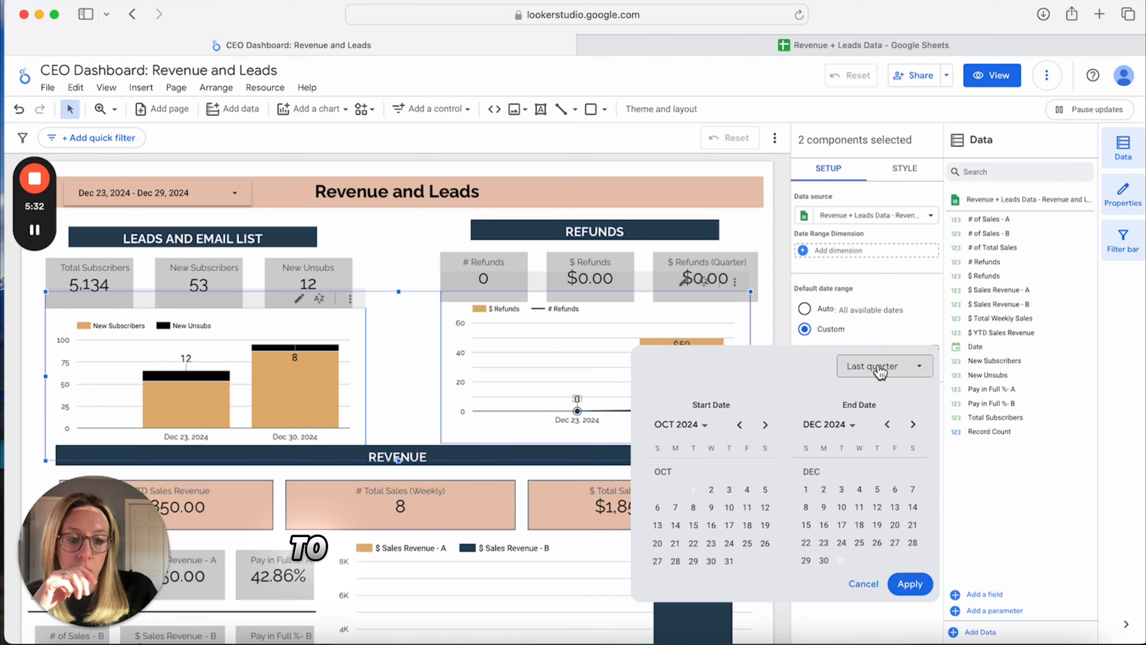
{"action": "left_click", "coordinate": [900, 376]}
{"action": "mouse_move", "coordinate": [885, 525]}
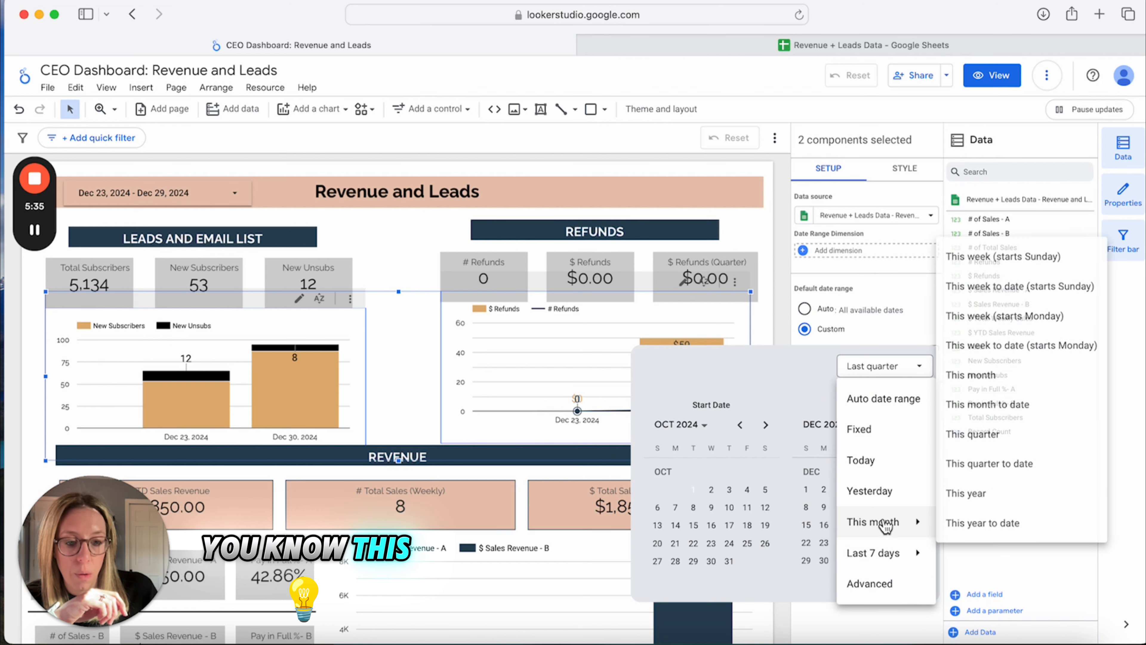
{"action": "mouse_move", "coordinate": [884, 553]}
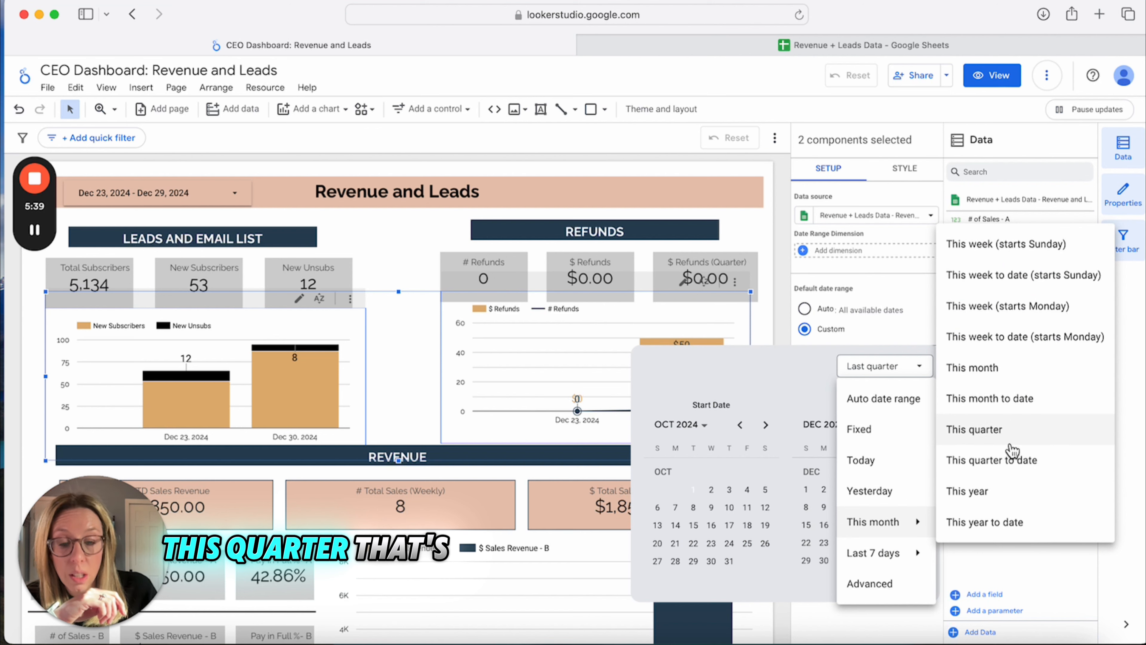
{"action": "left_click", "coordinate": [992, 429]}
{"action": "left_click", "coordinate": [909, 585]}
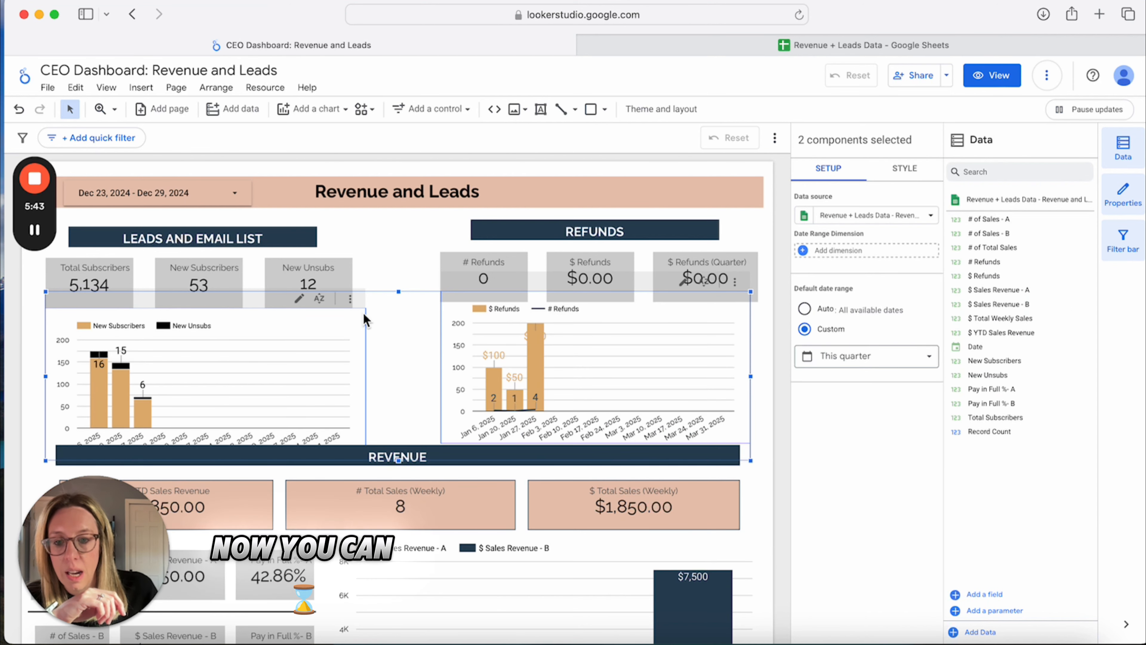
Resize and reposition the subscribers chart and the refunds chart to fit between their scorecards and the Revenue banner.
{"action": "left_click_drag", "start_coordinate": [345, 335], "coordinate": [345, 330]}
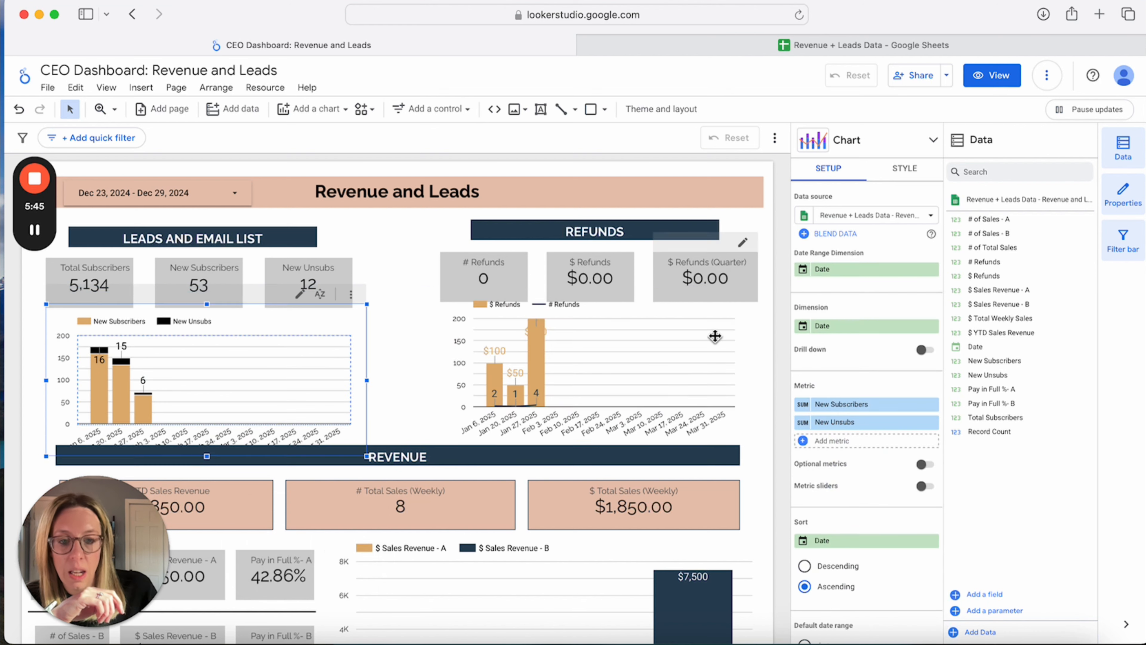
{"action": "left_click", "coordinate": [714, 335]}
{"action": "left_click_drag", "start_coordinate": [751, 292], "coordinate": [757, 312]}
{"action": "left_click", "coordinate": [300, 350]}
{"action": "left_click_drag", "start_coordinate": [367, 308], "coordinate": [347, 313]}
{"action": "mouse_move", "coordinate": [315, 334]}
{"action": "left_mouse_down"}
{"action": "mouse_move", "coordinate": [330, 328]}
{"action": "mouse_move", "coordinate": [320, 324]}
{"action": "left_mouse_up"}
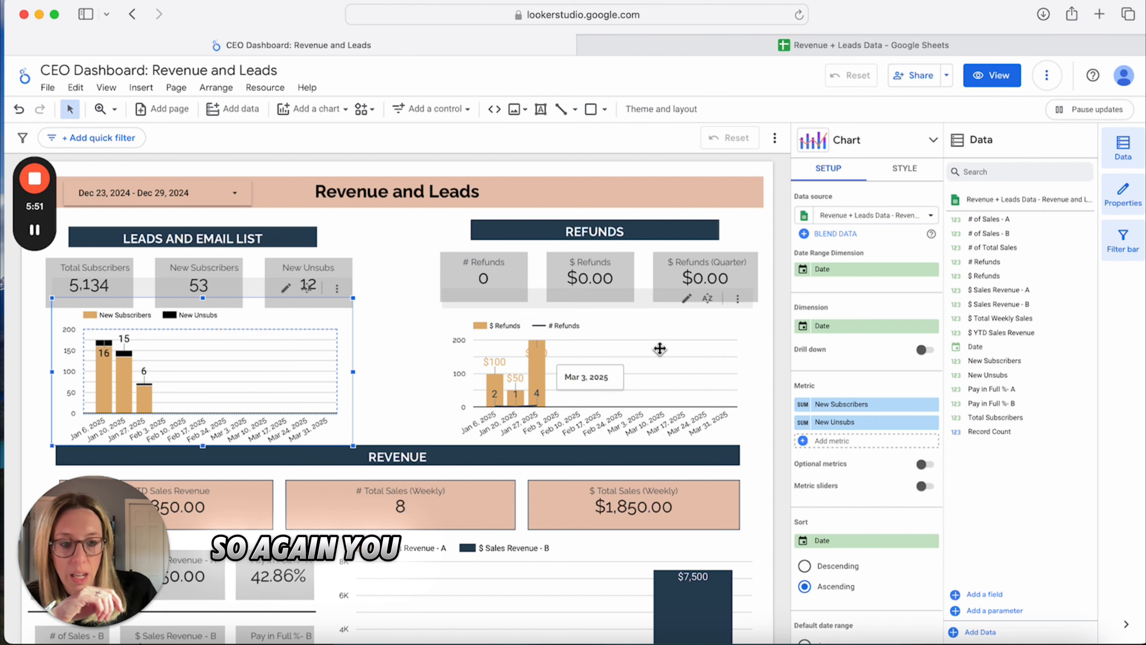
Try This quarter to date as the custom default date range of the sales revenue bar chart.
{"action": "scroll", "coordinate": [299, 364], "scroll_direction": "down", "scroll_amount": 3}
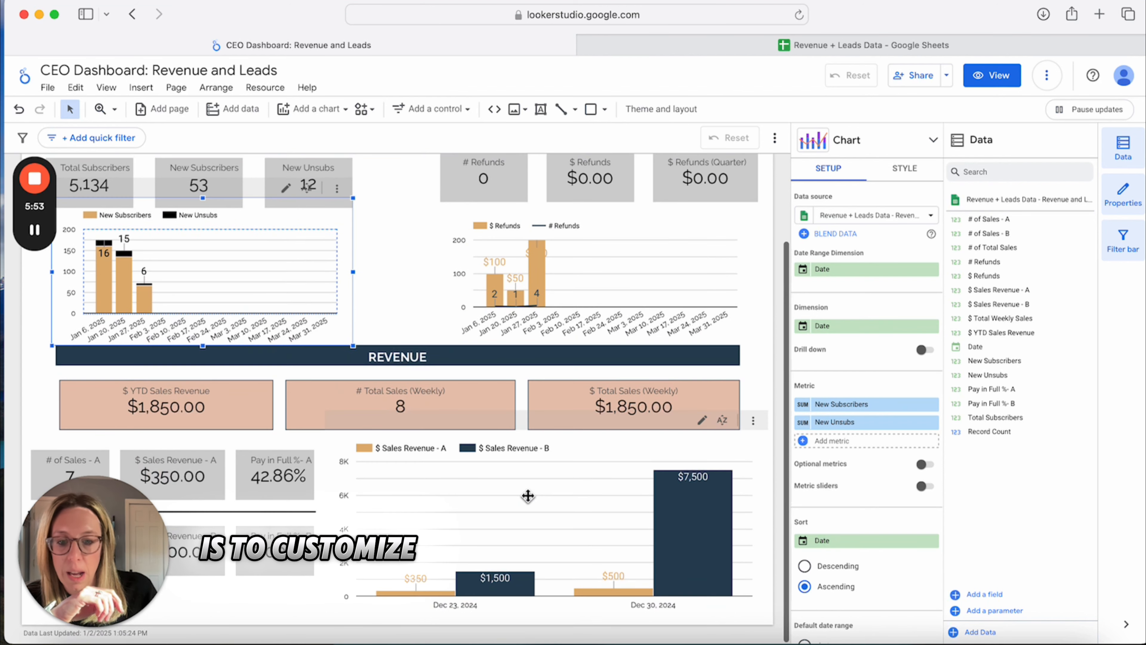
{"action": "left_click", "coordinate": [528, 496]}
{"action": "scroll", "coordinate": [830, 393], "scroll_direction": "down", "scroll_amount": 4}
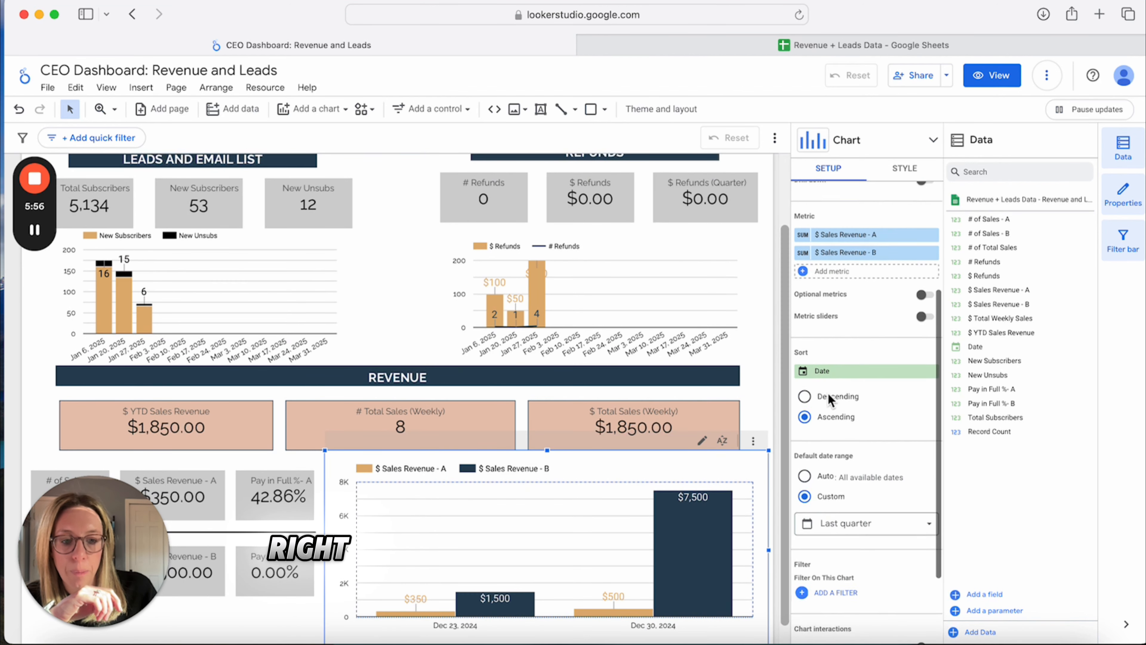
{"action": "scroll", "coordinate": [829, 399], "scroll_direction": "down", "scroll_amount": 3}
{"action": "left_click", "coordinate": [850, 423]}
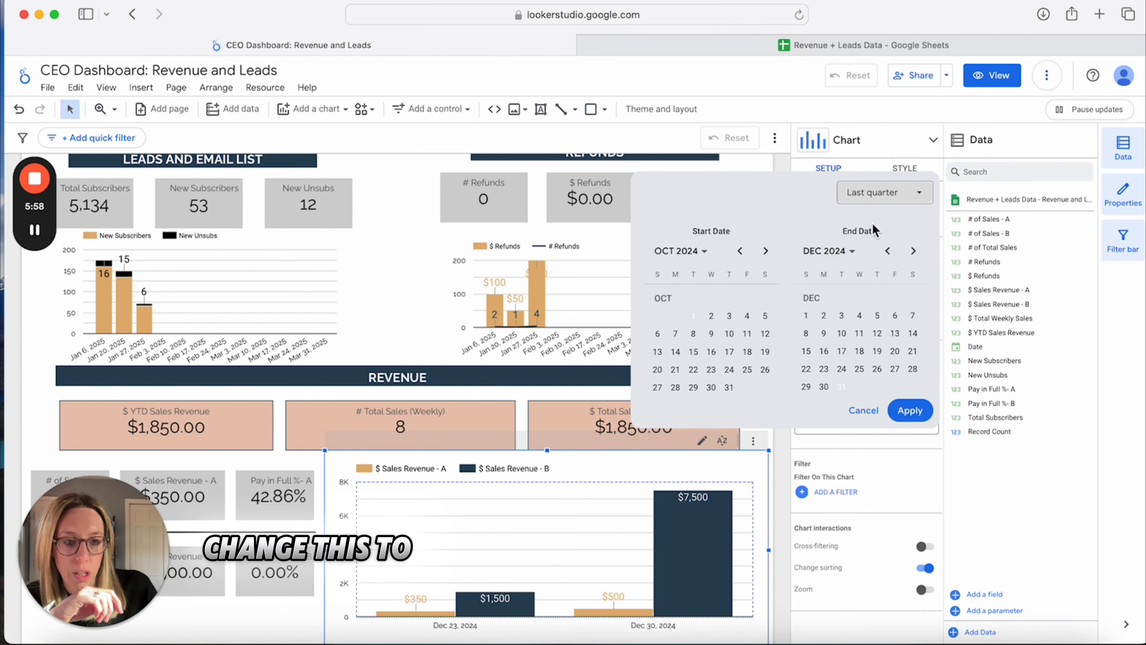
{"action": "left_click", "coordinate": [872, 193]}
{"action": "mouse_move", "coordinate": [880, 349]}
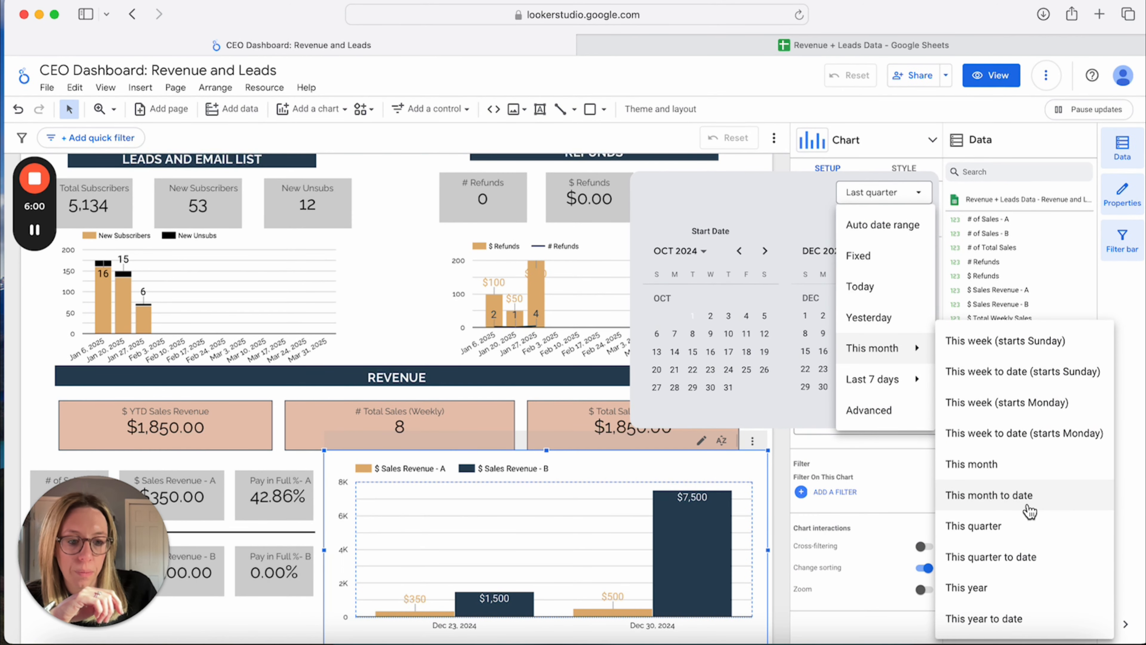
{"action": "left_click", "coordinate": [1006, 559]}
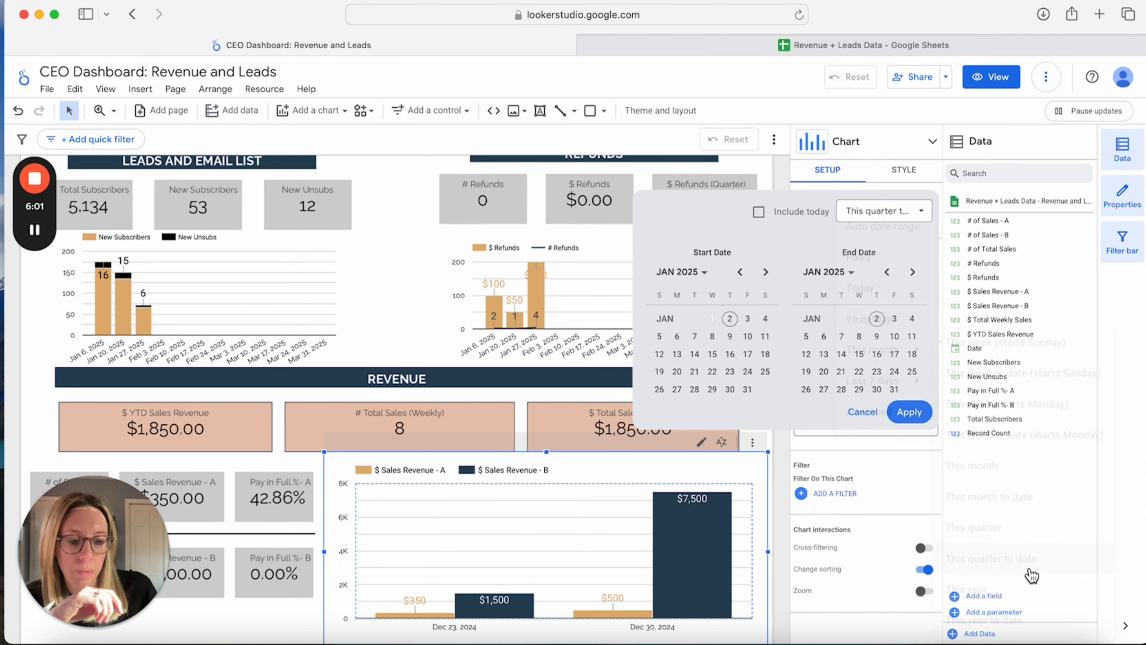
{"action": "left_click", "coordinate": [908, 413]}
{"action": "scroll", "coordinate": [503, 492], "scroll_direction": "down", "scroll_amount": 1}
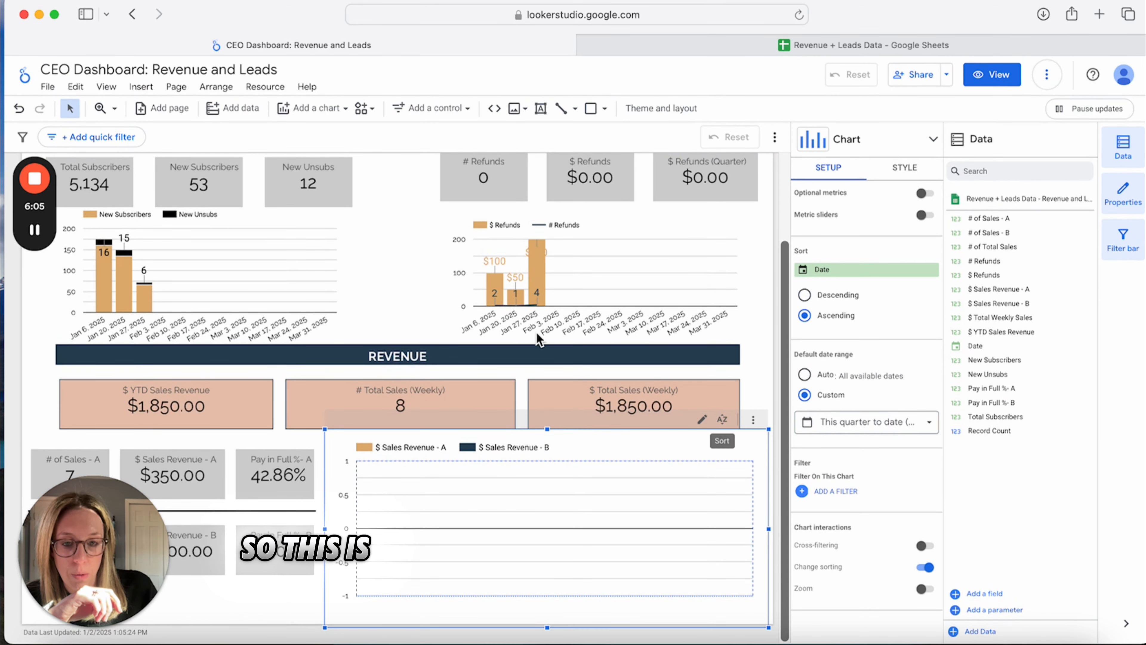
Set the custom default date range of the sales revenue bar chart to This quarter.
{"action": "scroll", "coordinate": [556, 322], "scroll_direction": "up", "scroll_amount": 1}
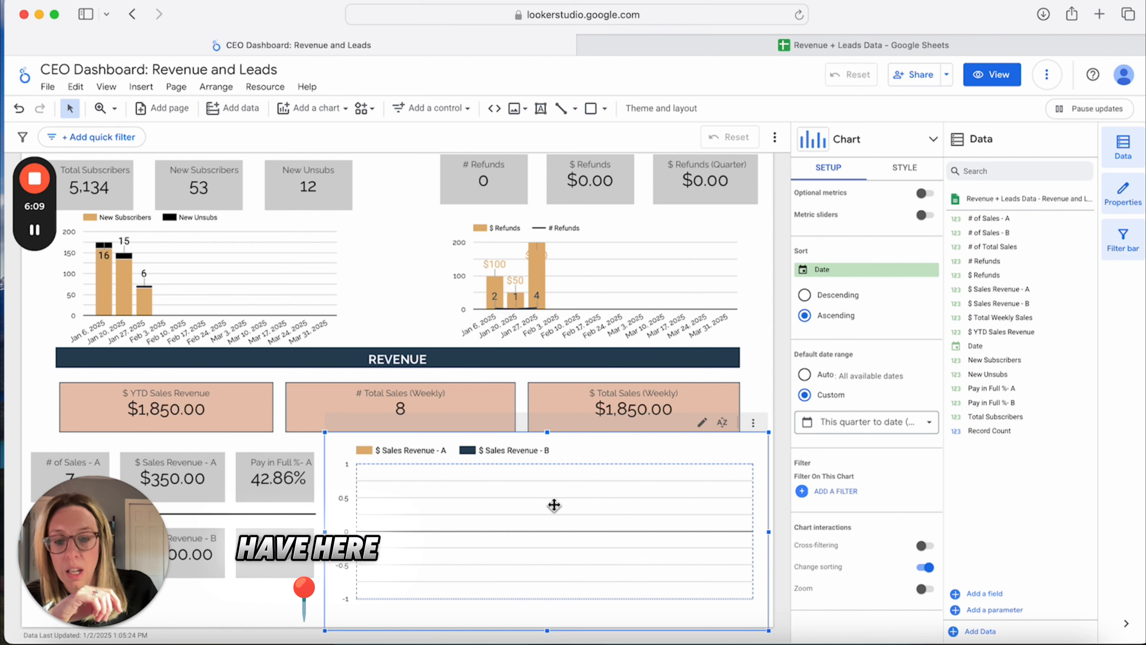
{"action": "scroll", "coordinate": [574, 511], "scroll_direction": "up", "scroll_amount": 1}
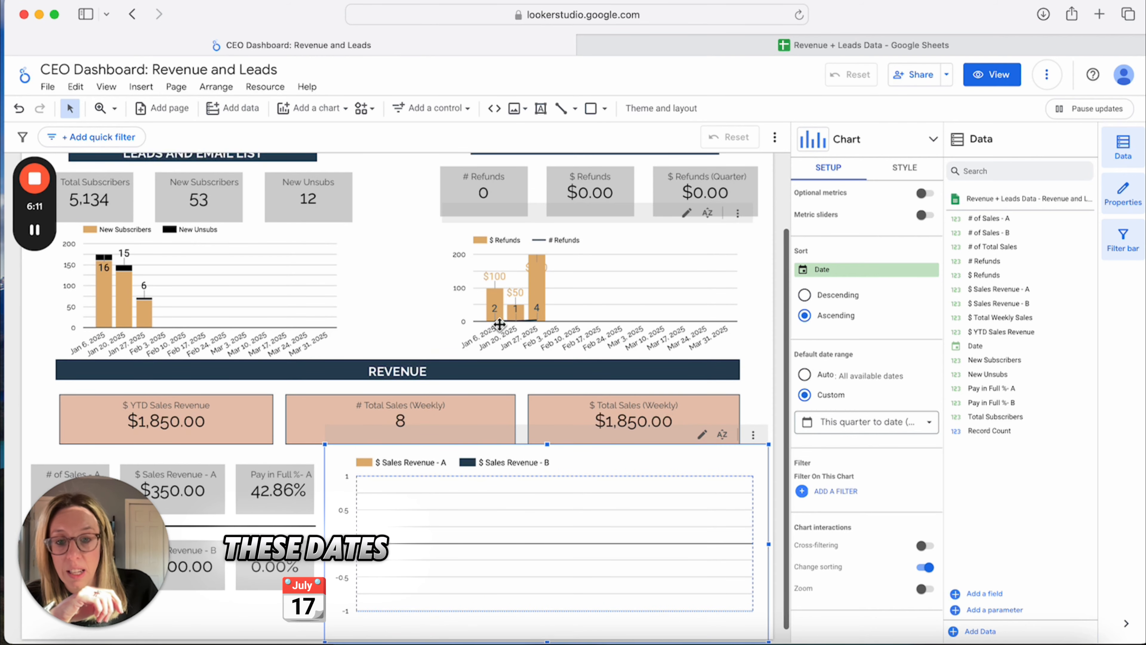
{"action": "scroll", "coordinate": [539, 351], "scroll_direction": "up", "scroll_amount": 1}
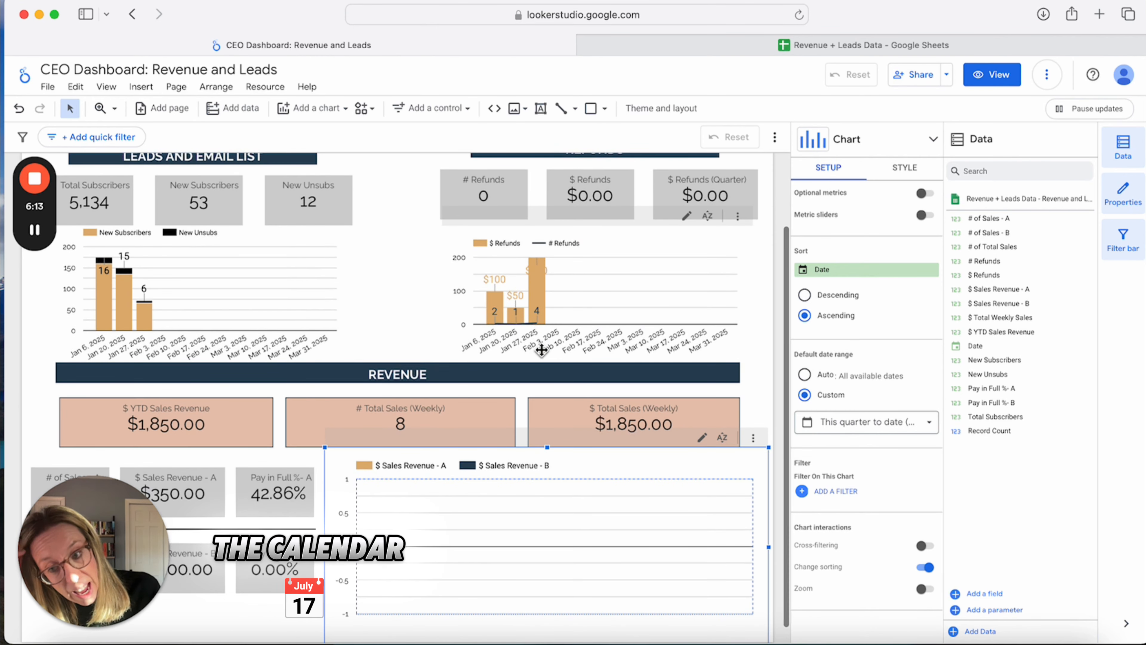
{"action": "scroll", "coordinate": [722, 433], "scroll_direction": "up", "scroll_amount": 1}
{"action": "left_click", "coordinate": [857, 429]}
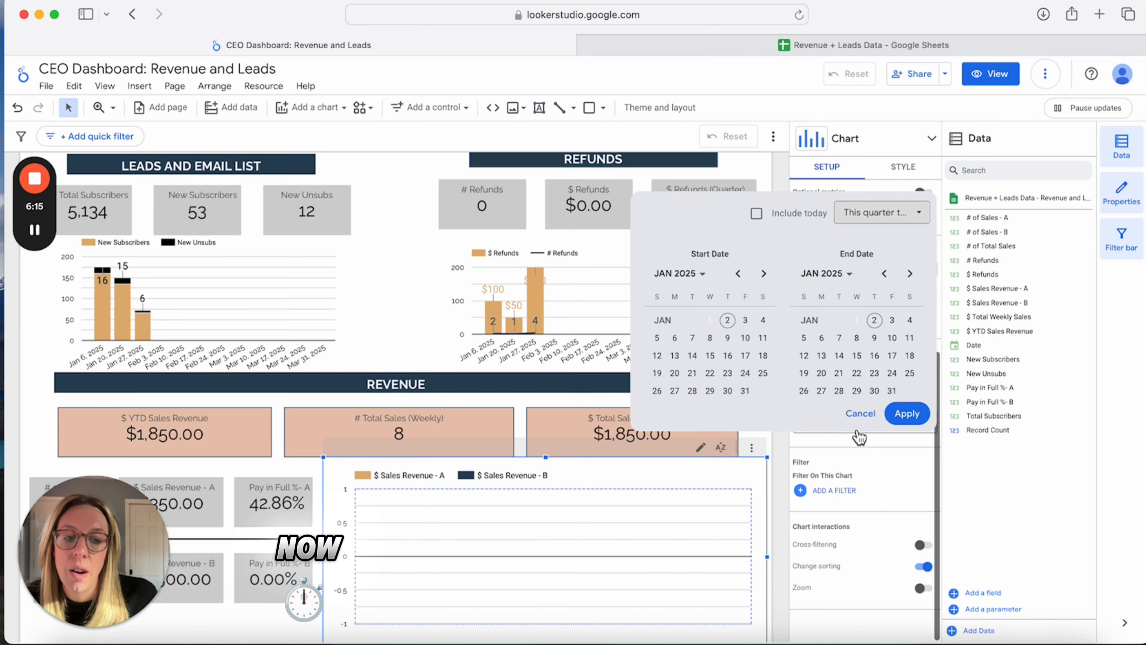
{"action": "left_click", "coordinate": [882, 214]}
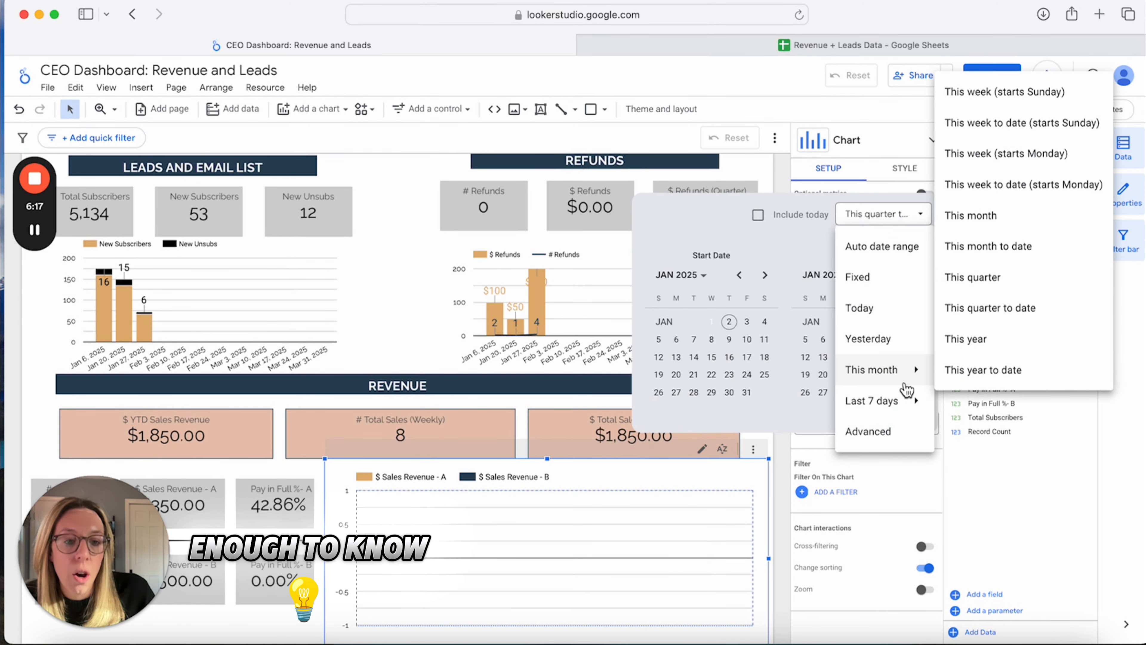
{"action": "left_click", "coordinate": [972, 276]}
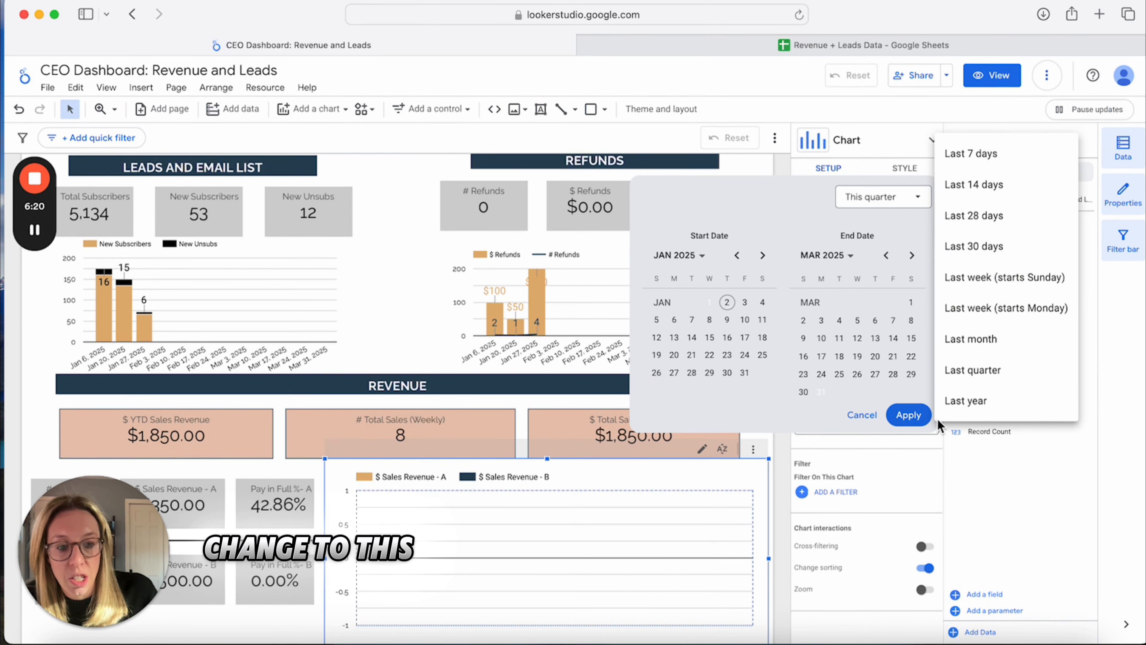
{"action": "left_click", "coordinate": [908, 412]}
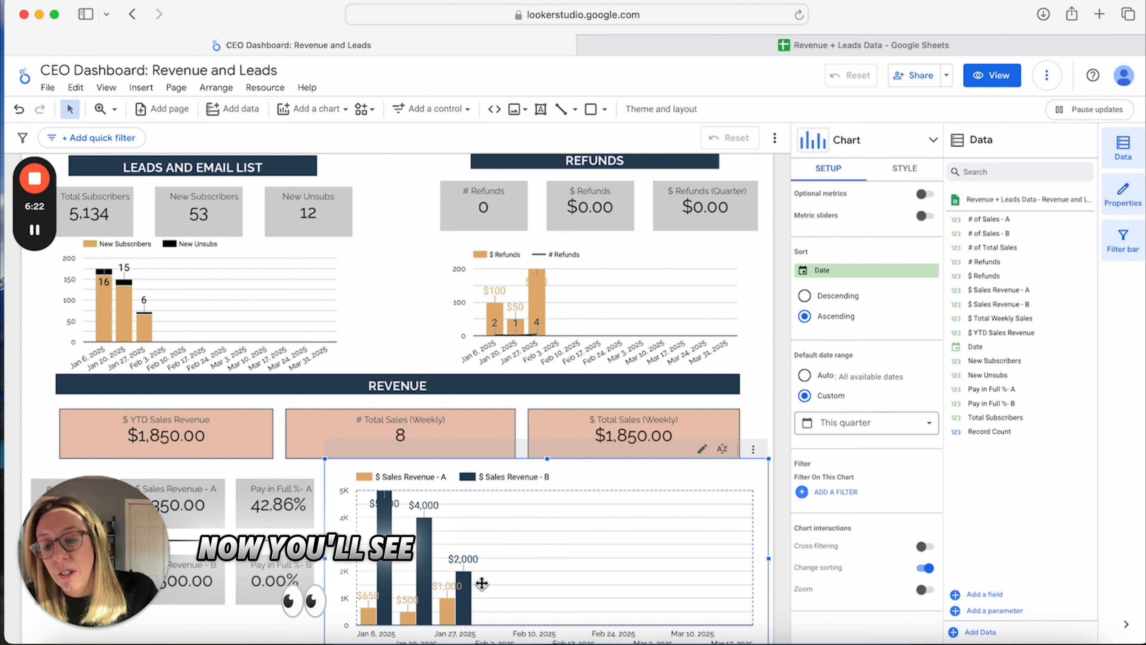
Switch the report to view mode and check the report date range control, closing its calendar without changes.
{"action": "scroll", "coordinate": [615, 544], "scroll_direction": "up", "scroll_amount": 2}
{"action": "scroll", "coordinate": [620, 531], "scroll_direction": "down", "scroll_amount": 1}
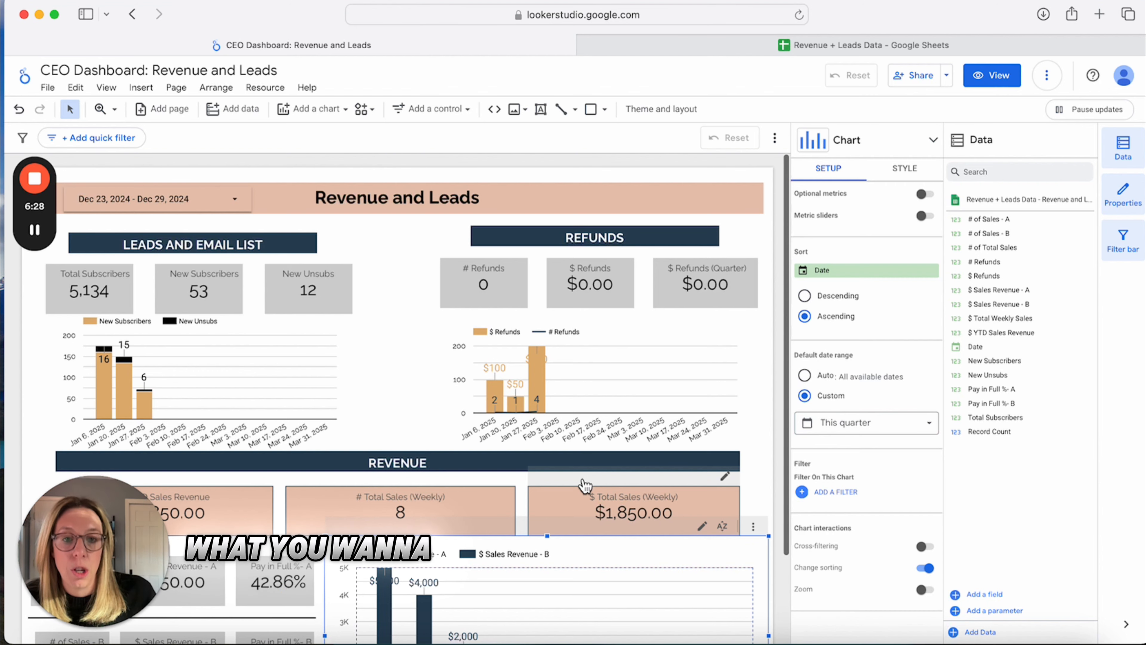
{"action": "left_click", "coordinate": [1011, 77]}
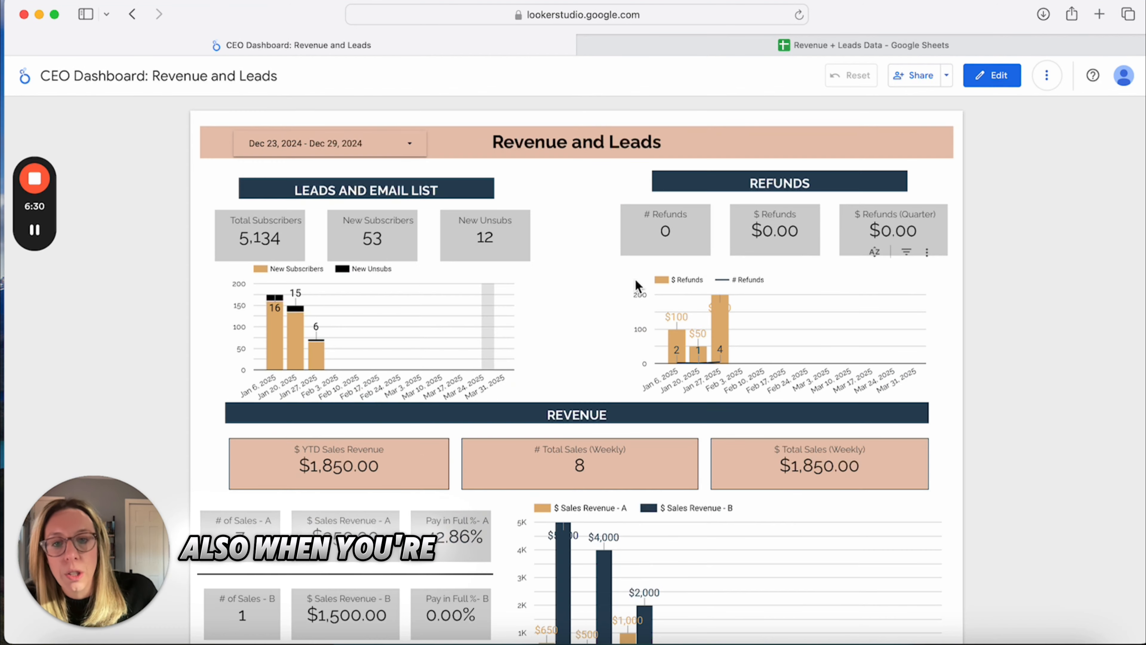
{"action": "left_click", "coordinate": [378, 160]}
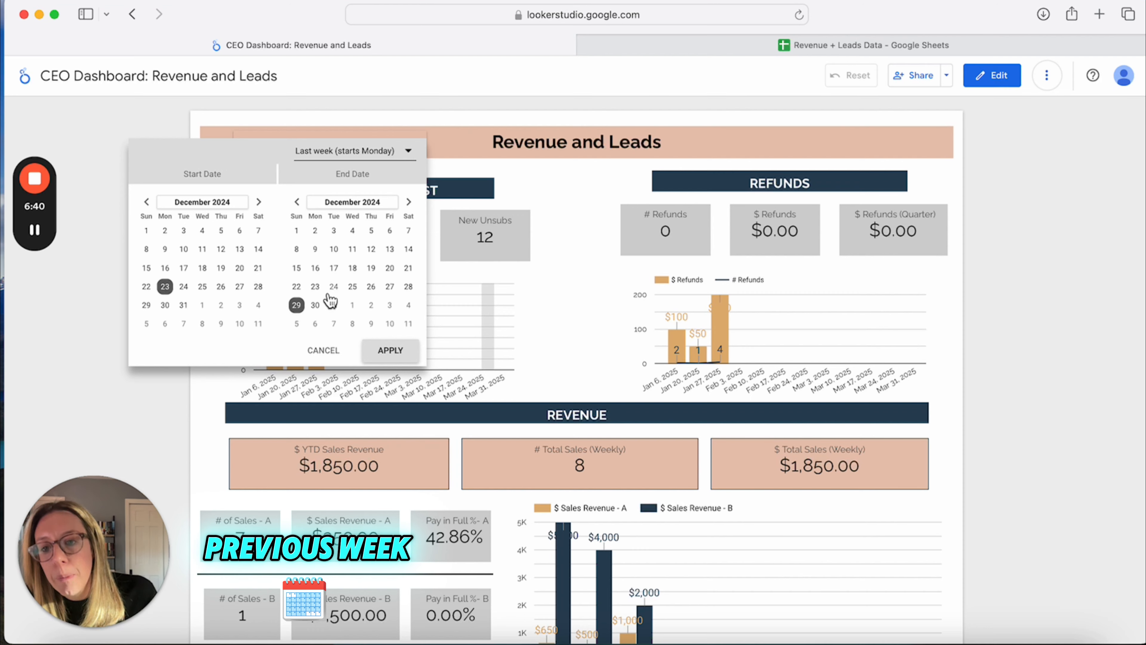
{"action": "left_click", "coordinate": [126, 192]}
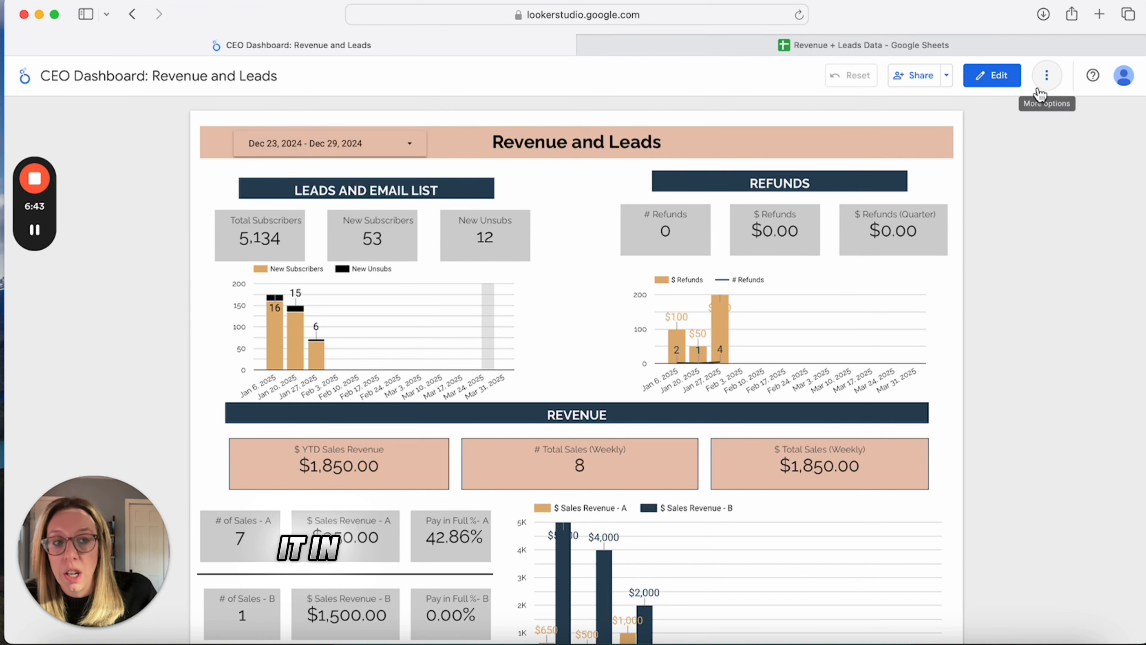
Return to edit mode and toggle the New Subscribers data labels on and off in the subscribers chart.
{"action": "left_click", "coordinate": [992, 75]}
{"action": "scroll", "coordinate": [298, 343], "scroll_direction": "down", "scroll_amount": 3}
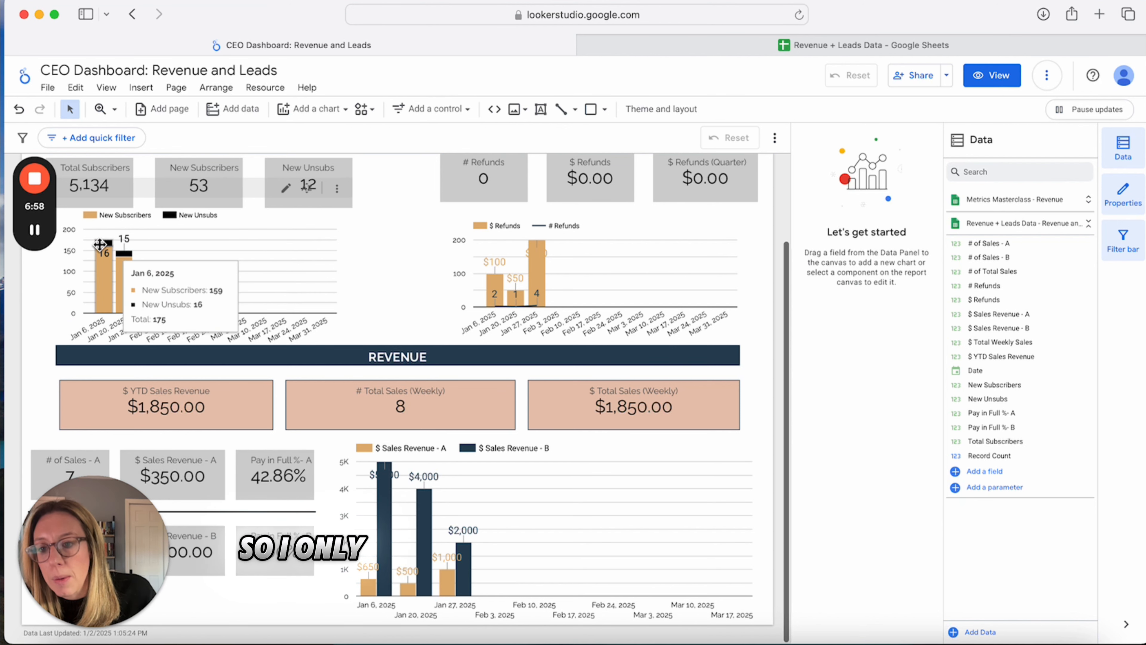
{"action": "left_click", "coordinate": [114, 255]}
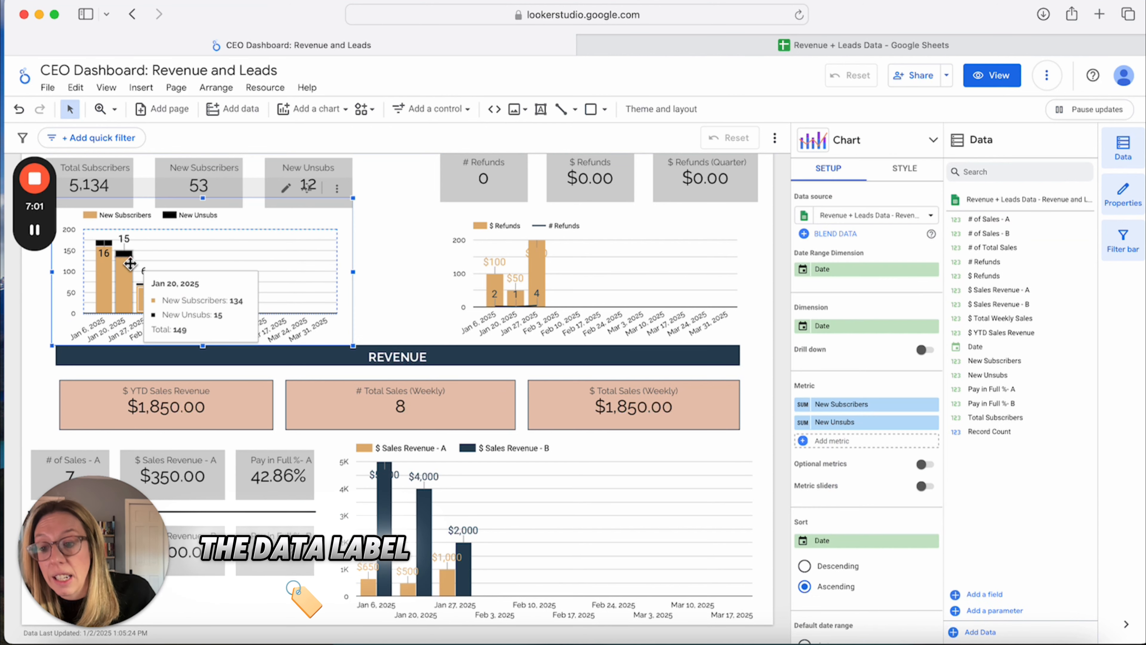
{"action": "left_click", "coordinate": [906, 172]}
{"action": "left_click", "coordinate": [822, 377]}
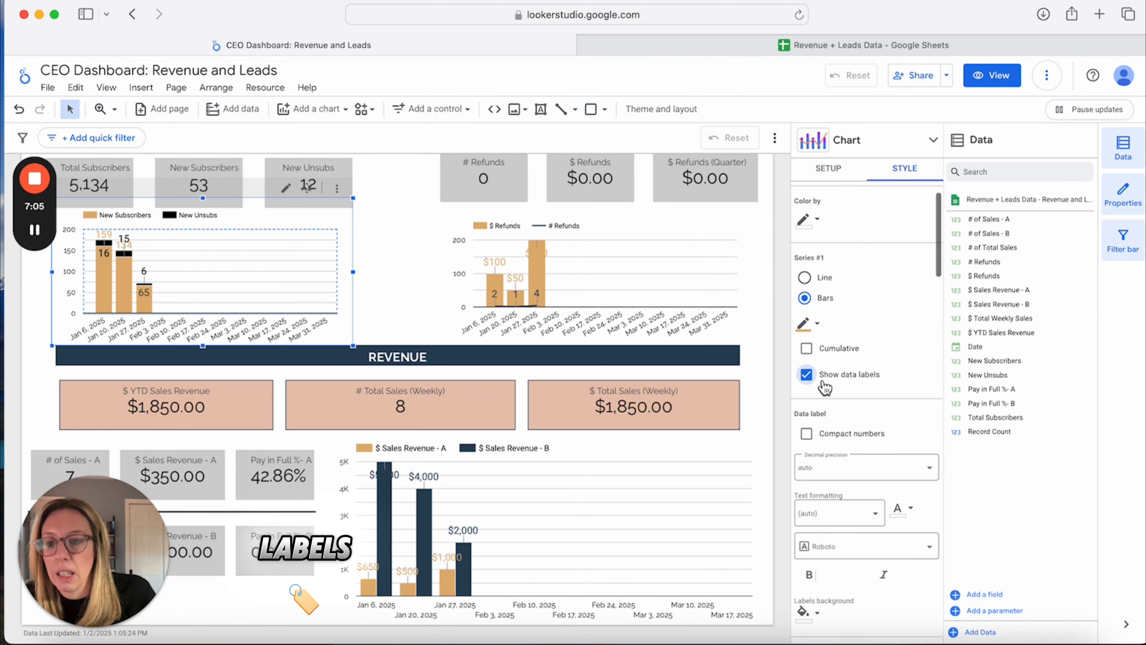
{"action": "scroll", "coordinate": [113, 271], "scroll_direction": "up", "scroll_amount": 1}
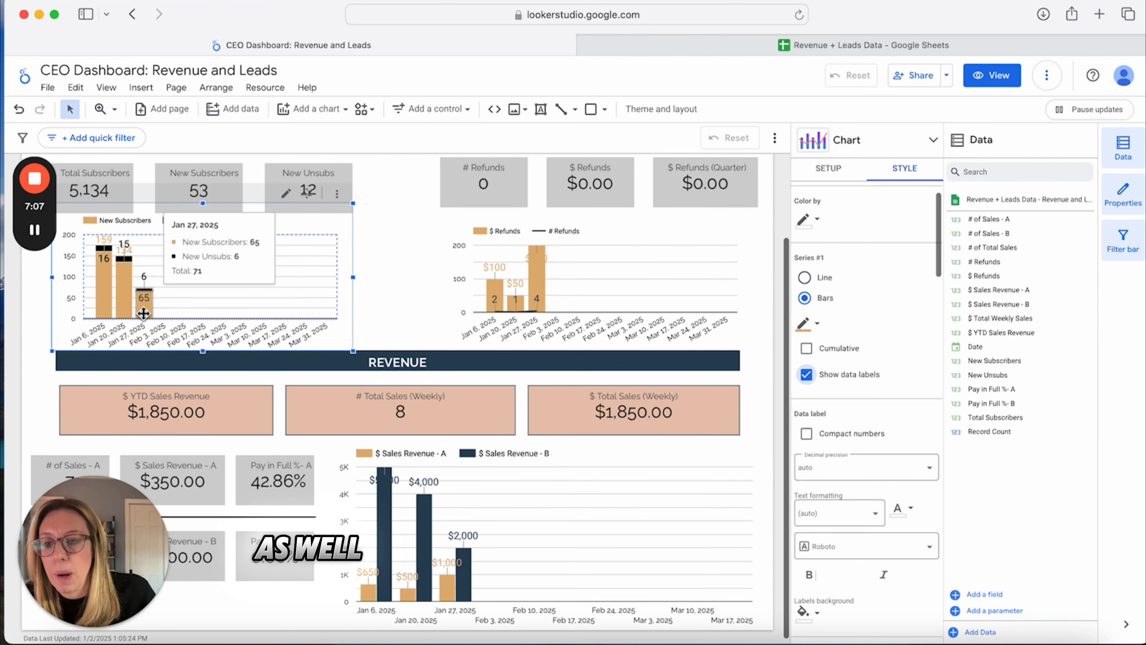
{"action": "scroll", "coordinate": [144, 311], "scroll_direction": "up", "scroll_amount": 1}
{"action": "left_click", "coordinate": [832, 375]}
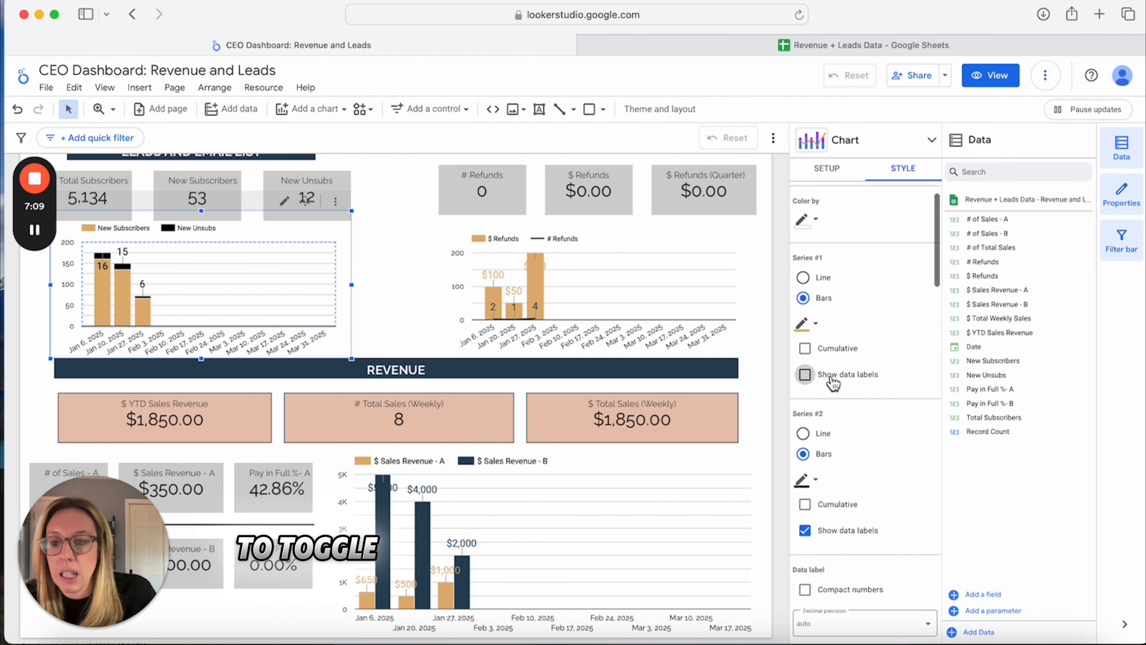
Switch the report to view mode and inspect the data point details in the subscribers chart.
{"action": "scroll", "coordinate": [394, 249], "scroll_direction": "down", "scroll_amount": 2}
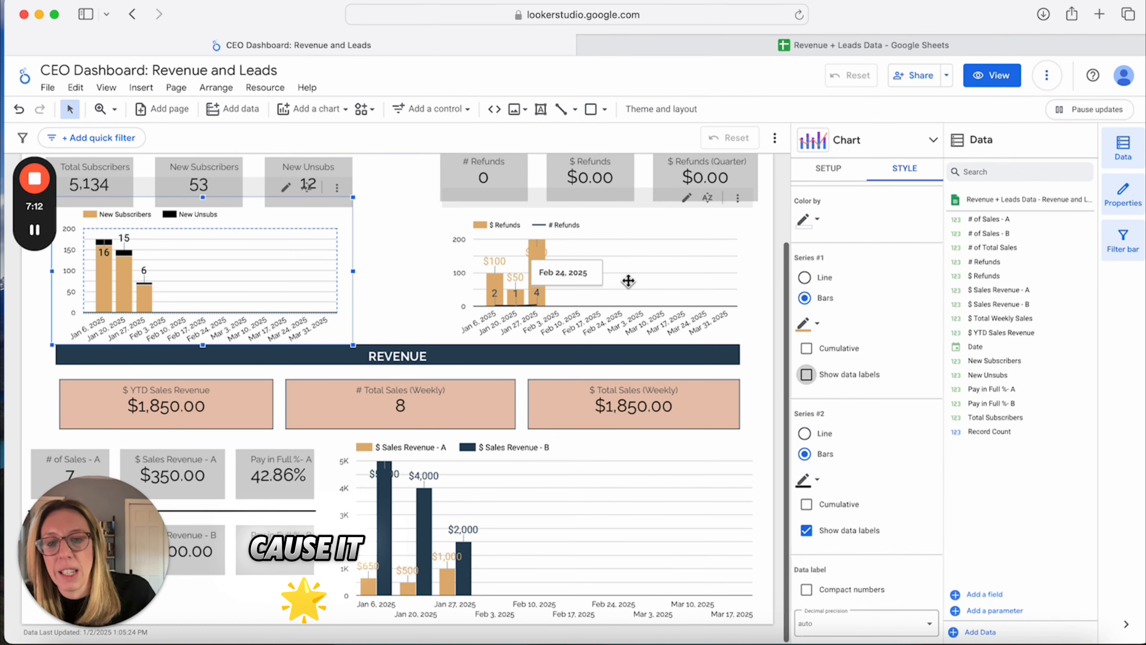
{"action": "scroll", "coordinate": [496, 235], "scroll_direction": "up", "scroll_amount": 1}
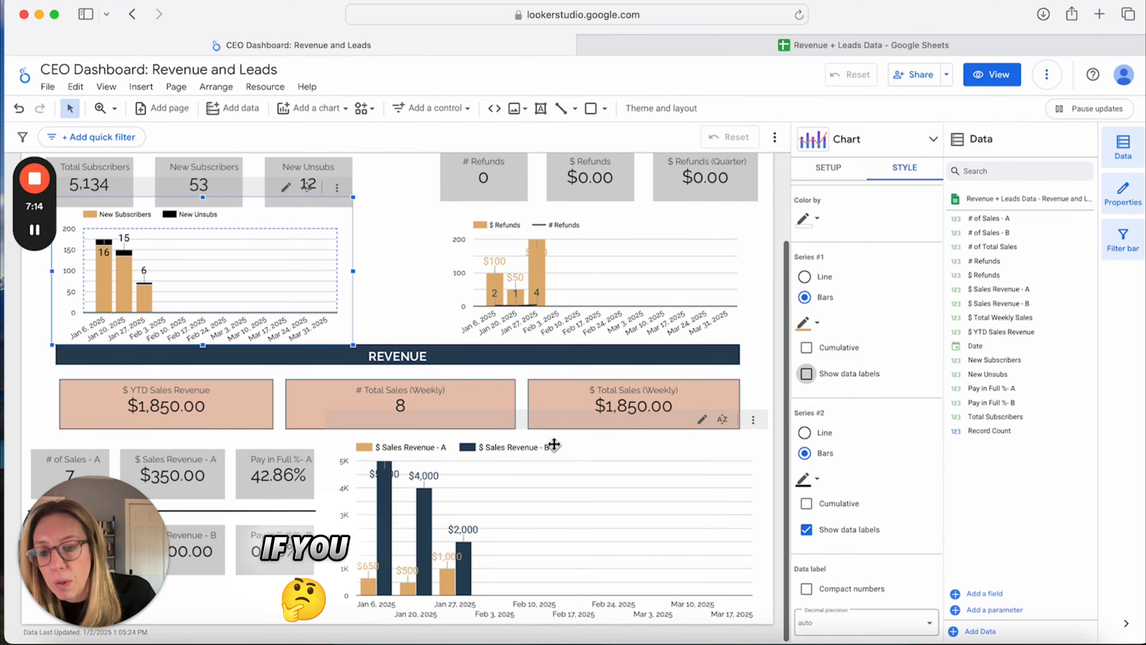
{"action": "left_click", "coordinate": [991, 75]}
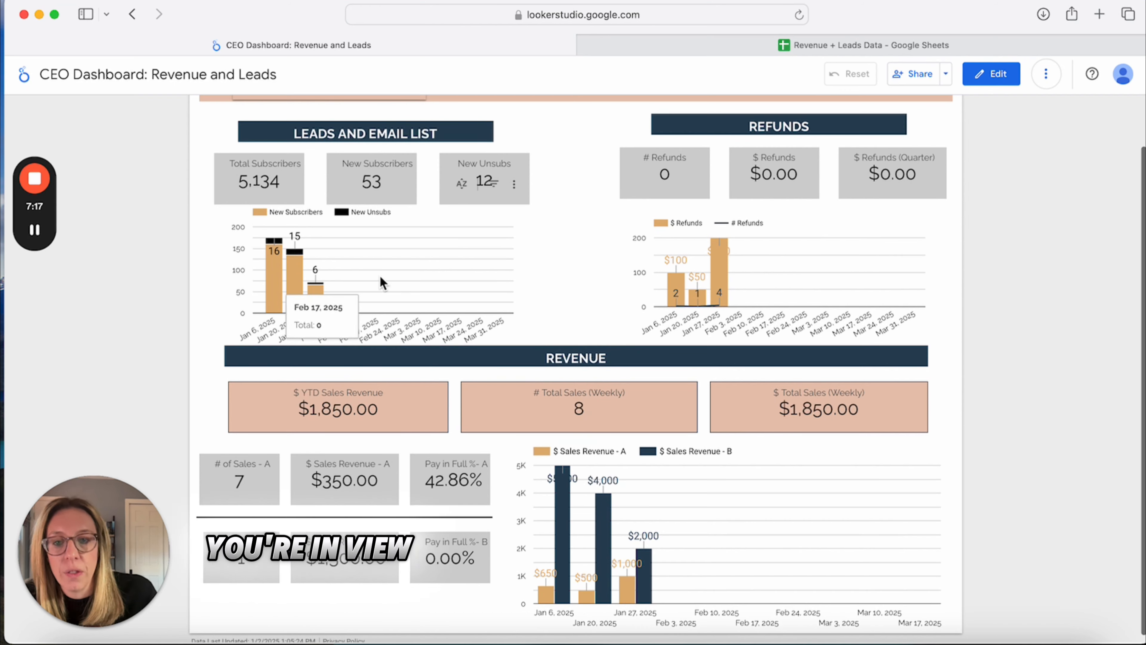
{"action": "mouse_move", "coordinate": [294, 272]}
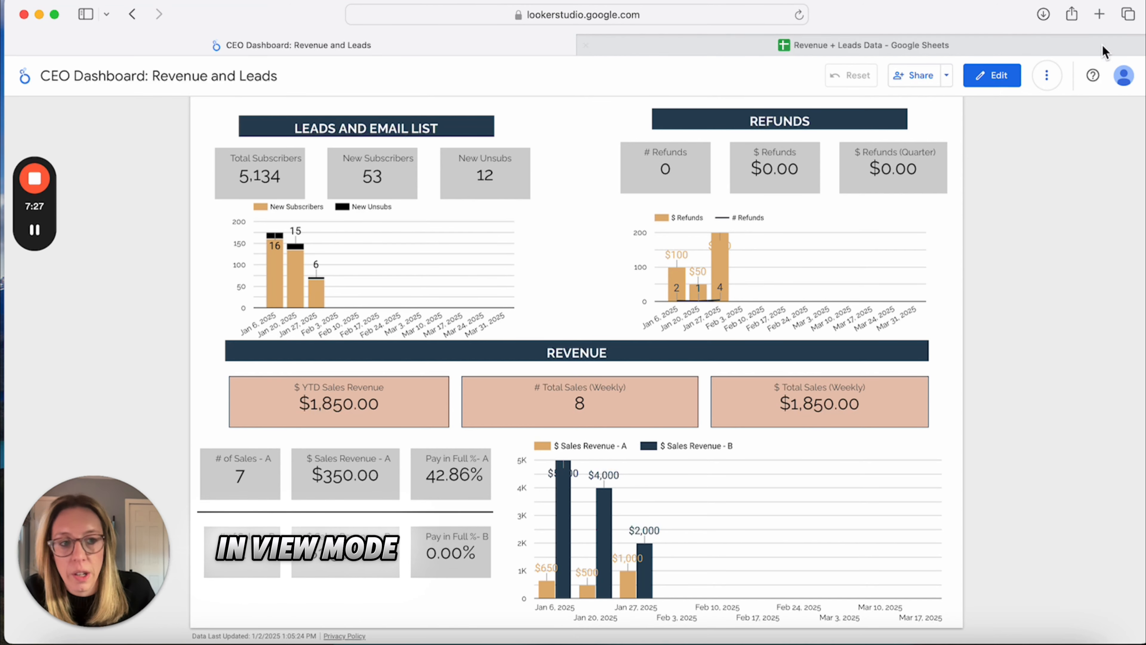
Return to edit mode and review the setup of the Pay in Full %- A and $ Sales Revenue - A scorecards.
{"action": "left_click", "coordinate": [995, 75]}
{"action": "scroll", "coordinate": [270, 452], "scroll_direction": "down", "scroll_amount": 2}
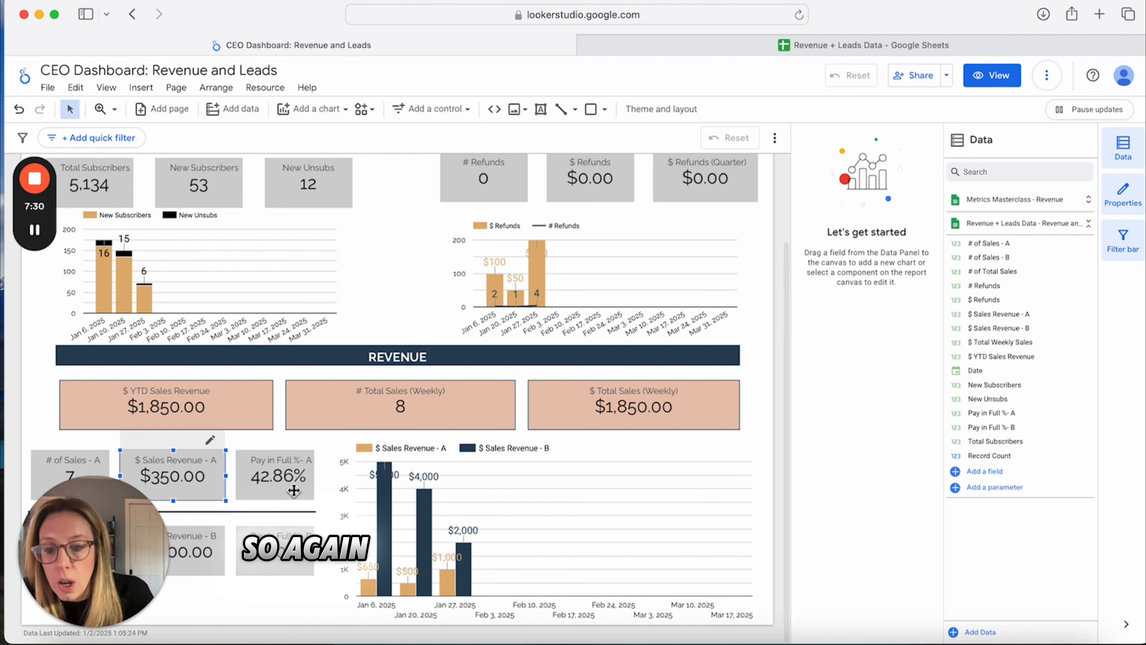
{"action": "left_click", "coordinate": [282, 481]}
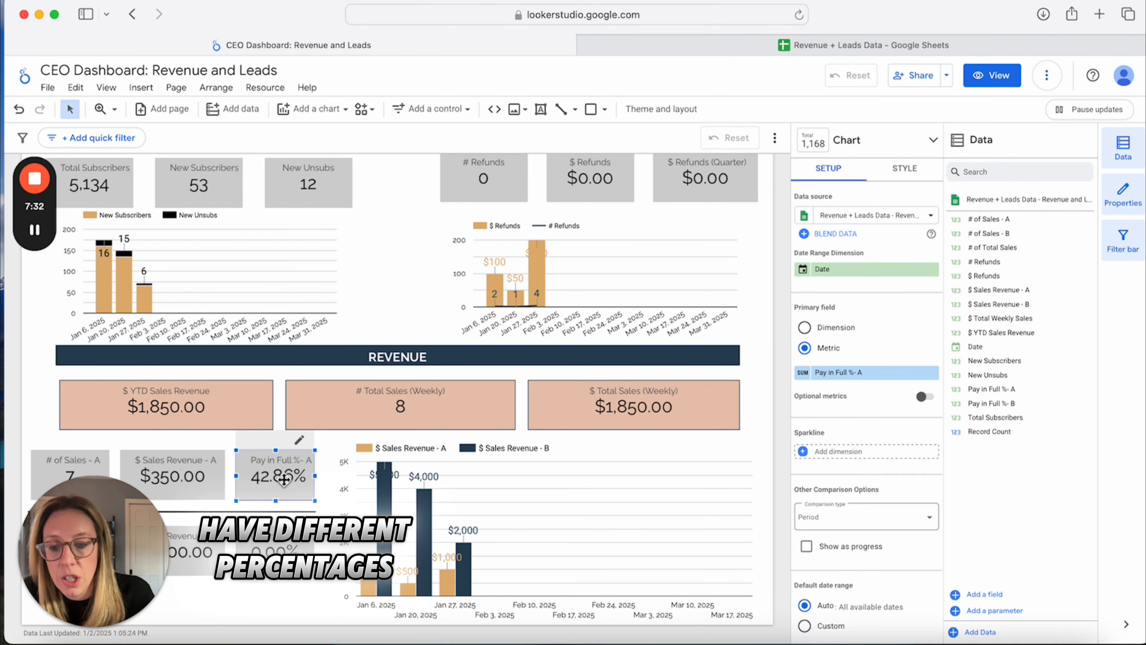
{"action": "left_click", "coordinate": [208, 474]}
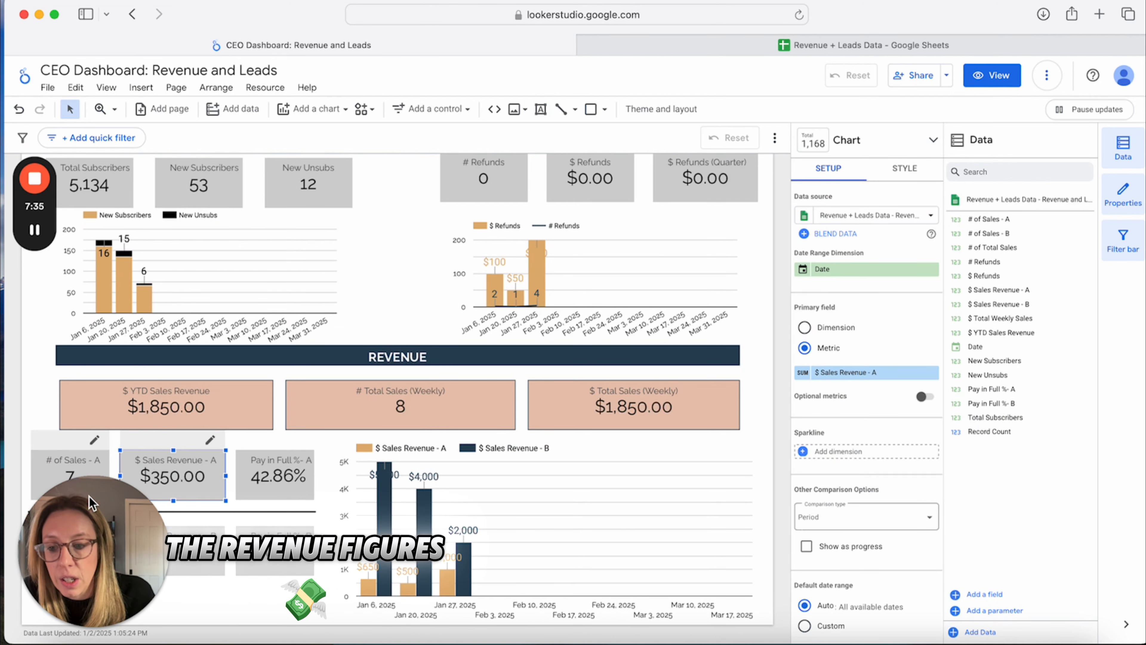
{"action": "left_click_drag", "start_coordinate": [57, 487], "coordinate": [52, 29]}
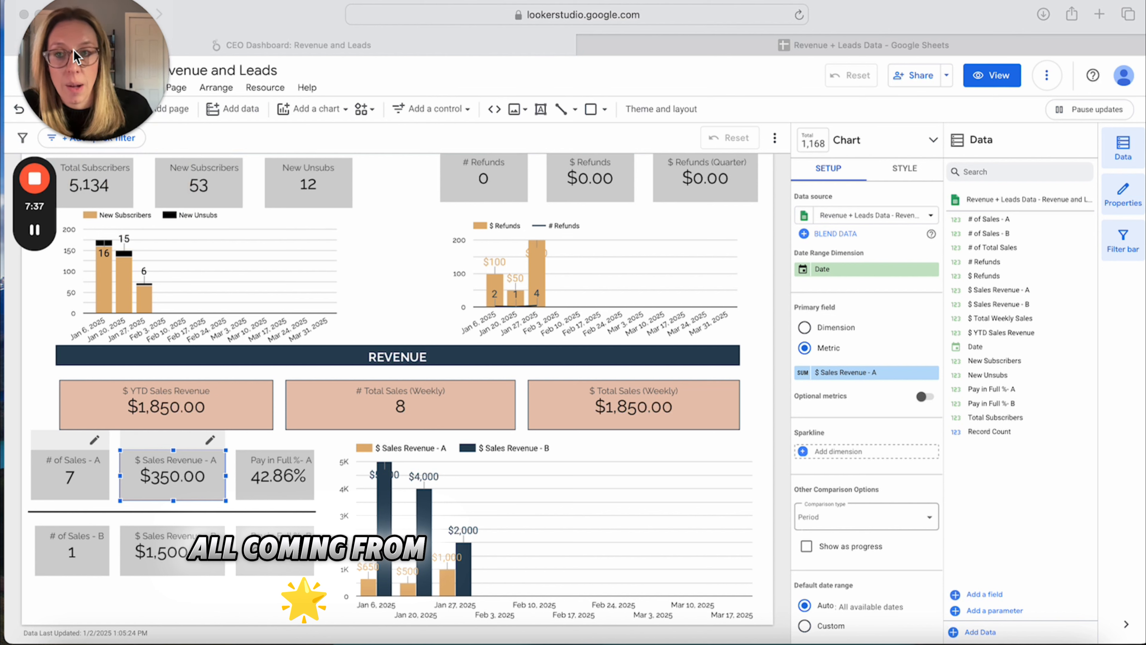
{"action": "mouse_move", "coordinate": [118, 9]}
{"action": "left_mouse_down"}
{"action": "mouse_move", "coordinate": [134, 7]}
{"action": "mouse_move", "coordinate": [119, 13]}
{"action": "left_mouse_up"}
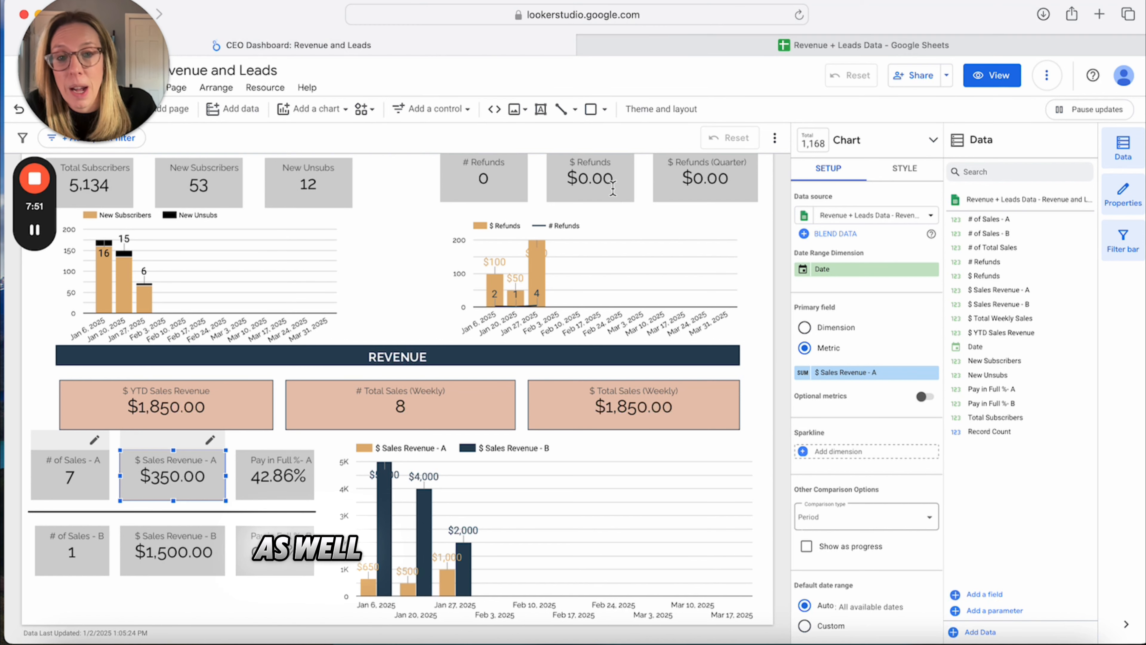
{"action": "left_click", "coordinate": [553, 183]}
{"action": "left_click_drag", "start_coordinate": [108, 5], "coordinate": [154, 307]}
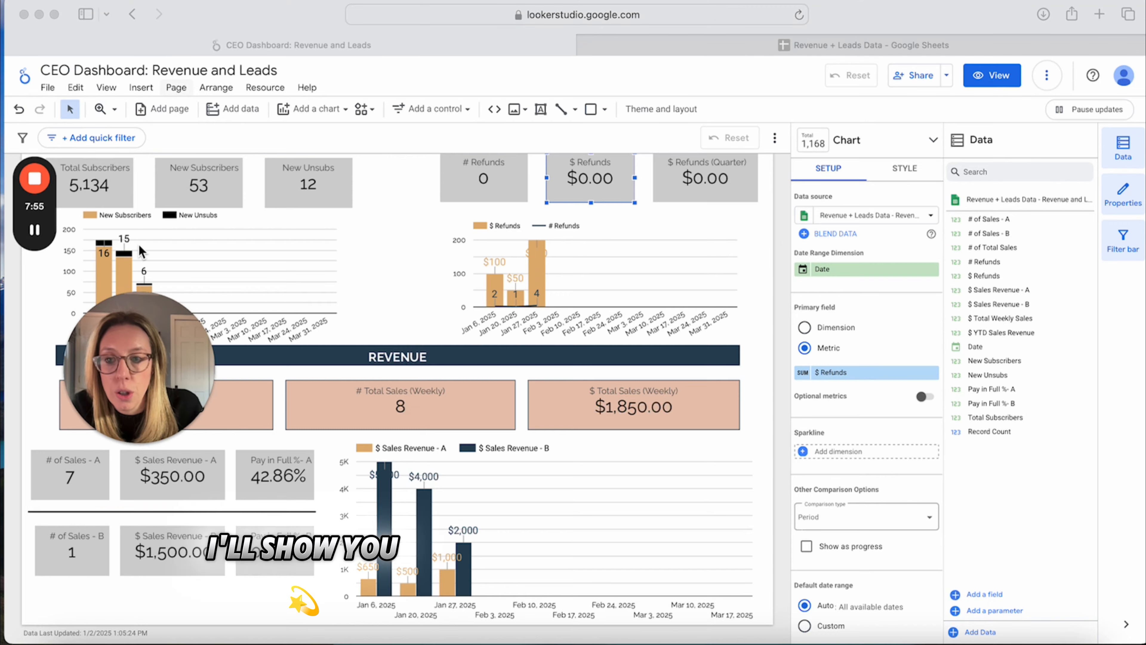
Open the calendar of the report's date range control to review its Last week (starts Monday) setting.
{"action": "scroll", "coordinate": [141, 249], "scroll_direction": "up", "scroll_amount": 3}
{"action": "left_click", "coordinate": [147, 214]}
{"action": "left_click", "coordinate": [131, 201]}
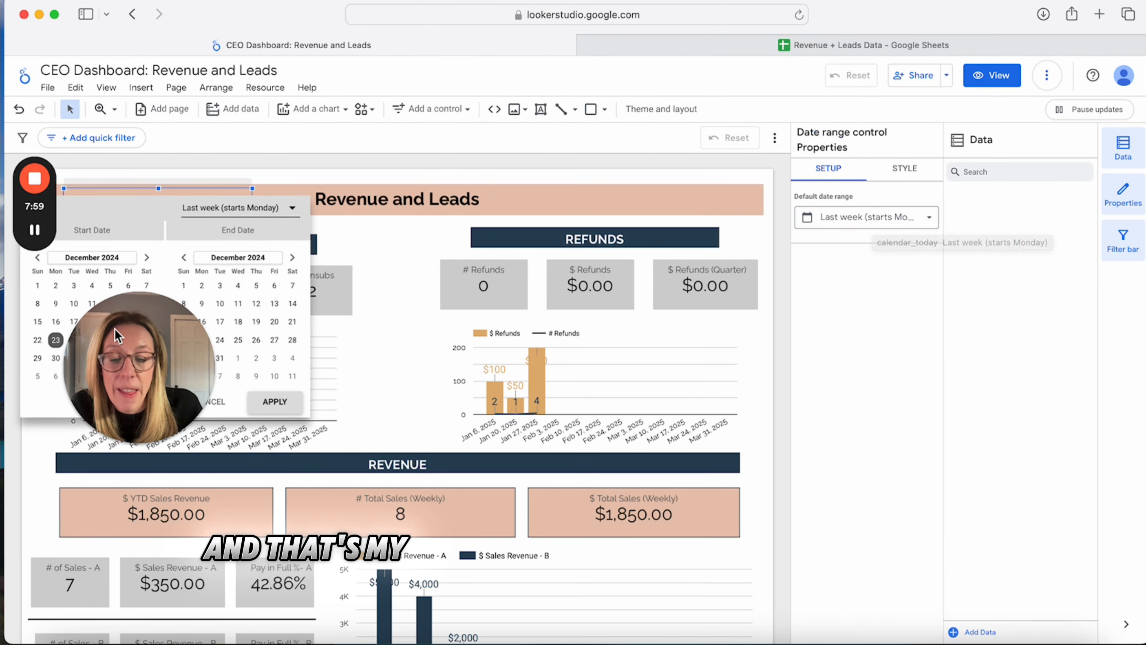
{"action": "left_click_drag", "start_coordinate": [139, 414], "coordinate": [108, 553]}
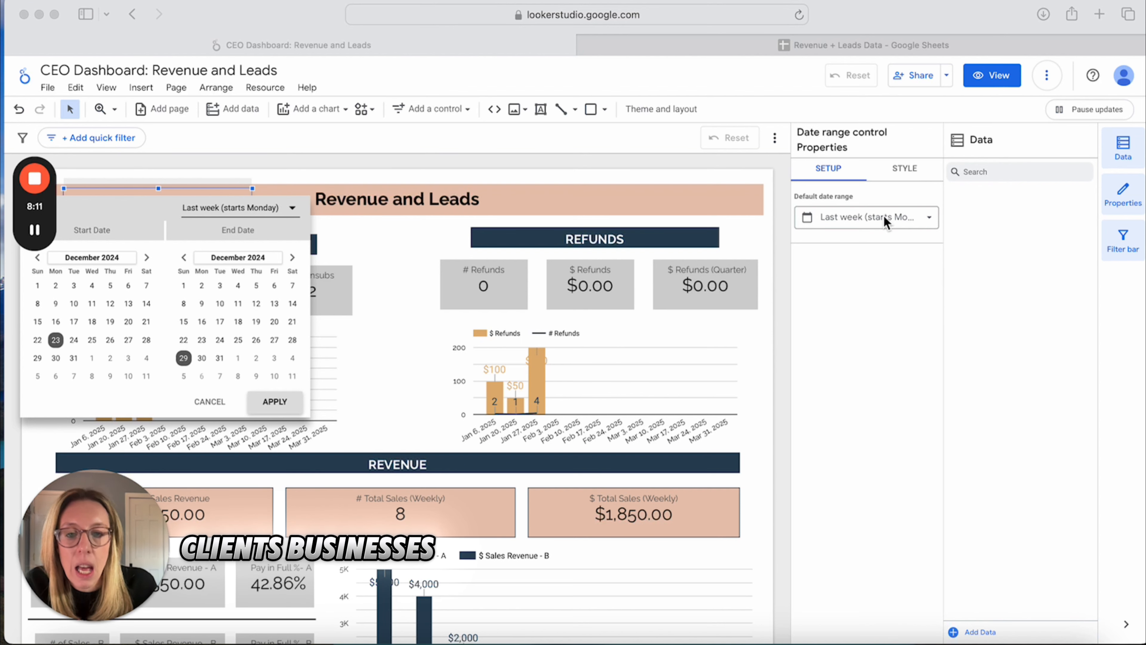
{"action": "left_click_drag", "start_coordinate": [310, 10], "coordinate": [309, 10]}
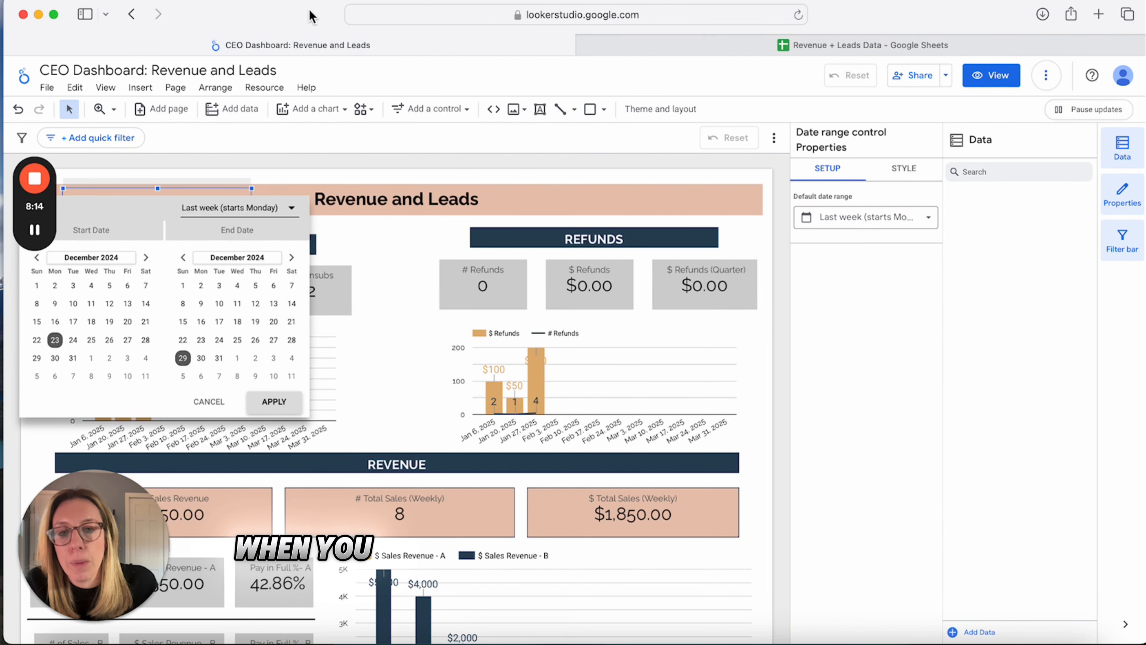
{"action": "left_click", "coordinate": [32, 157]}
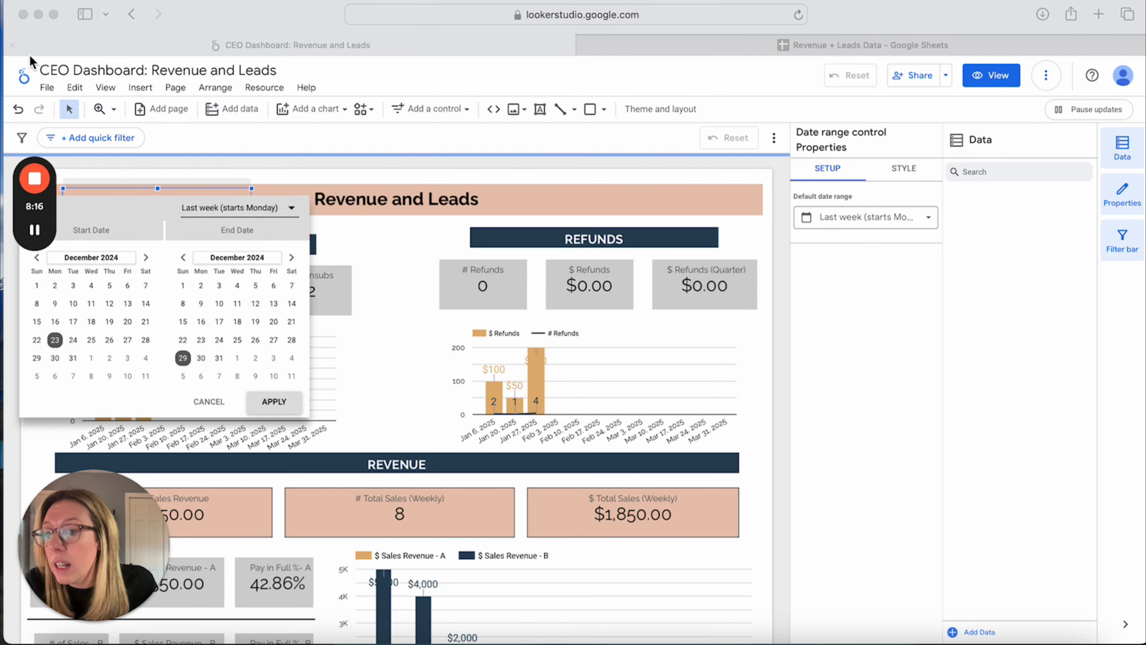
{"action": "left_click_drag", "start_coordinate": [40, 158], "coordinate": [64, 26]}
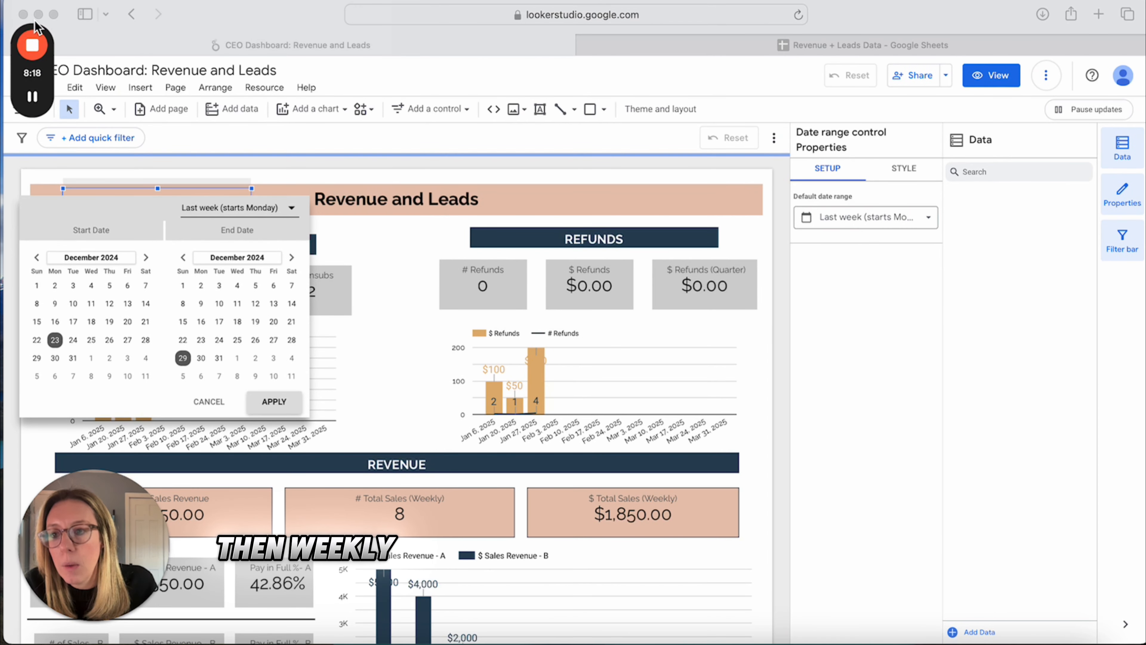
Close the date range calendar without changes and review the leads, refunds and revenue sections of the dashboard.
{"action": "left_click", "coordinate": [329, 24]}
{"action": "left_click", "coordinate": [436, 178]}
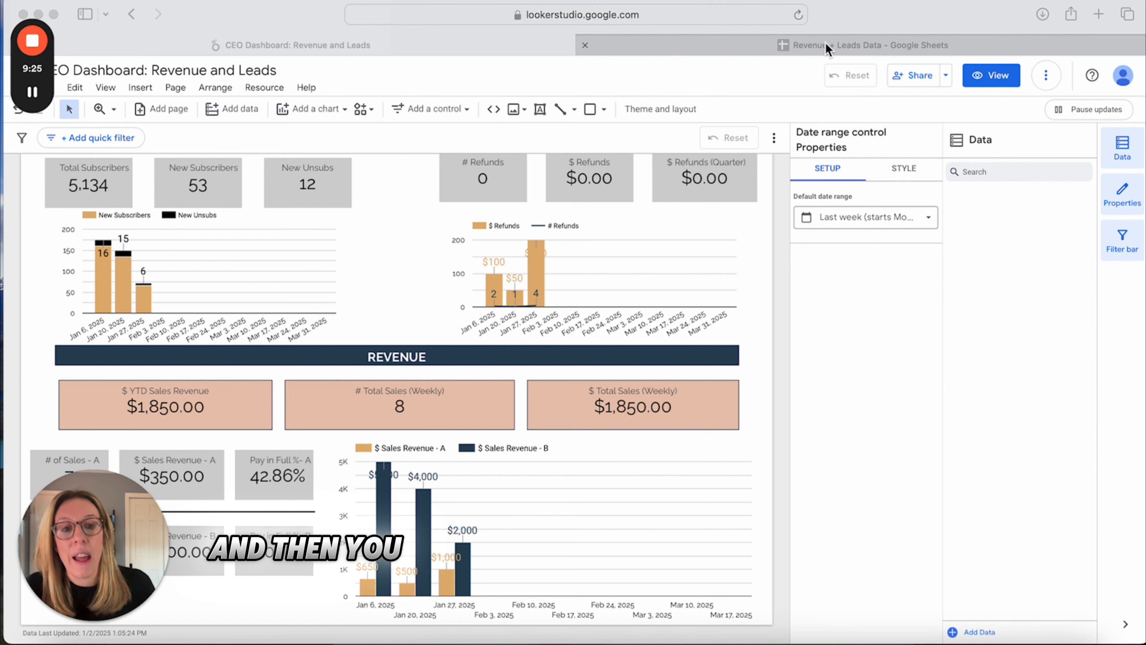
{"action": "scroll", "coordinate": [216, 231], "scroll_direction": "up", "scroll_amount": 3}
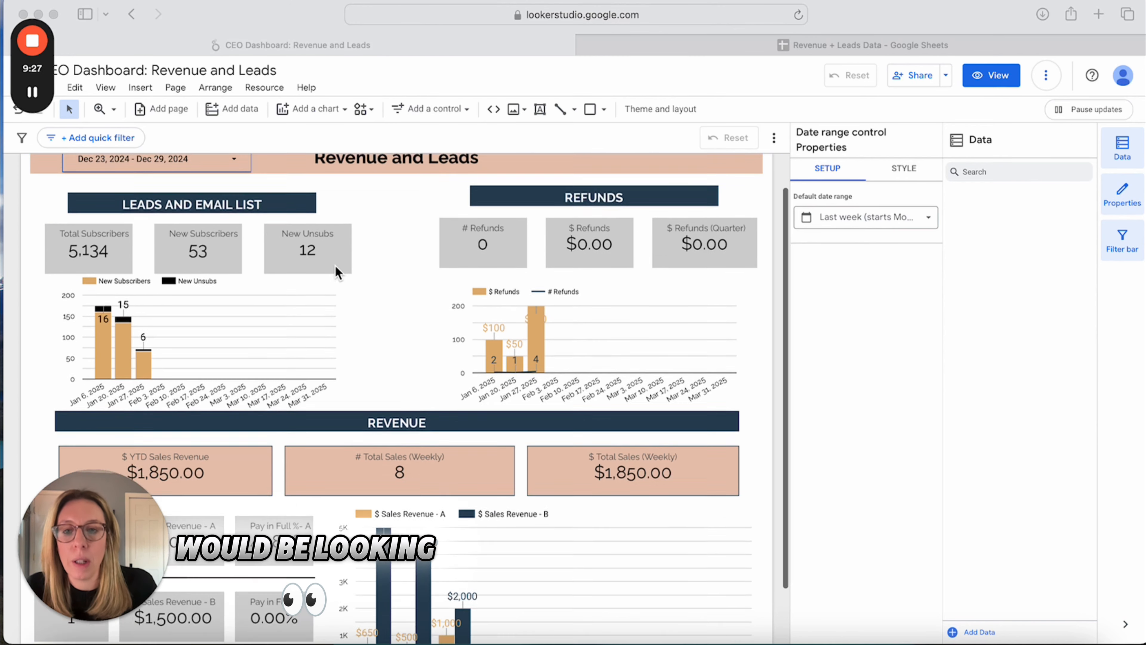
{"action": "scroll", "coordinate": [293, 469], "scroll_direction": "down", "scroll_amount": 3}
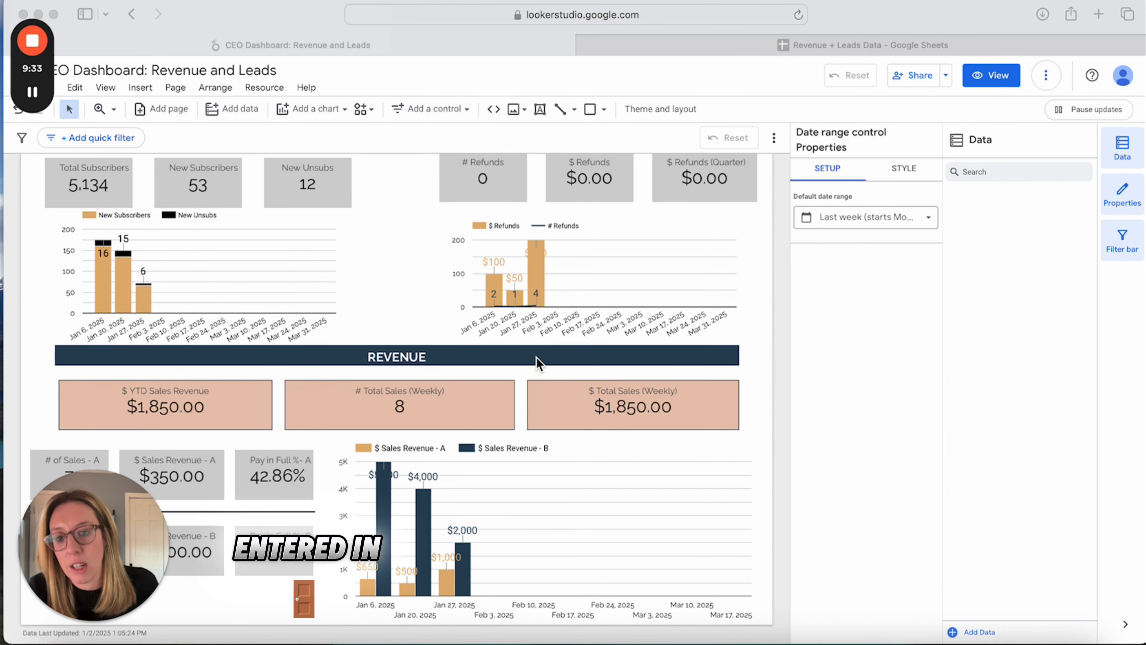
{"action": "scroll", "coordinate": [536, 363], "scroll_direction": "up", "scroll_amount": 3}
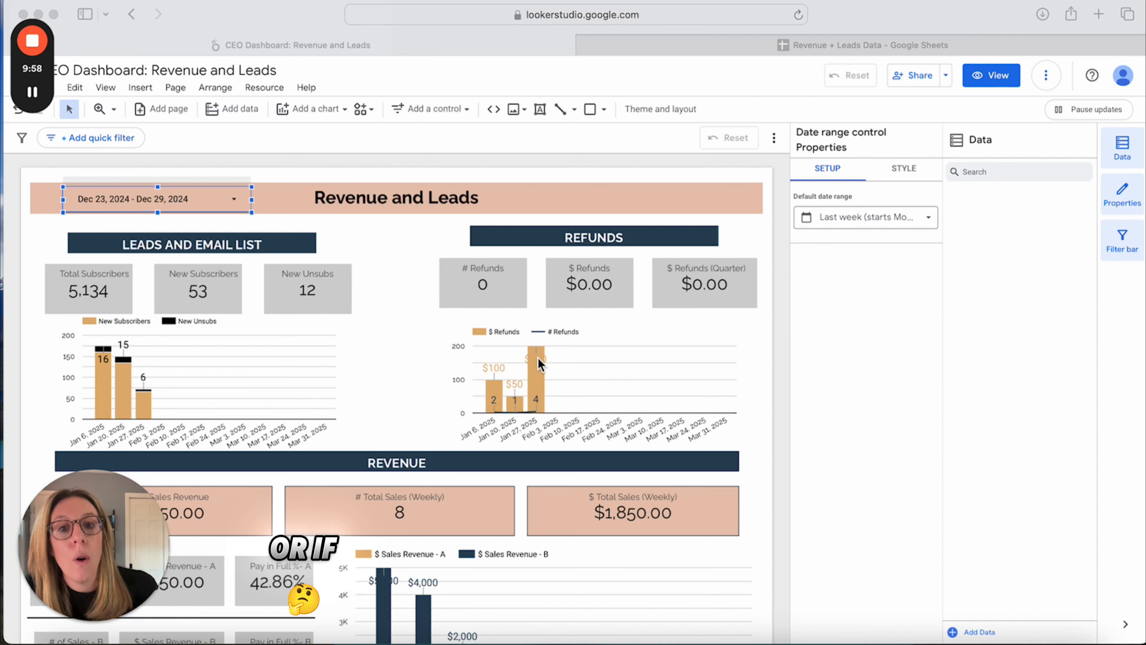
{"action": "scroll", "coordinate": [569, 311], "scroll_direction": "down", "scroll_amount": 3}
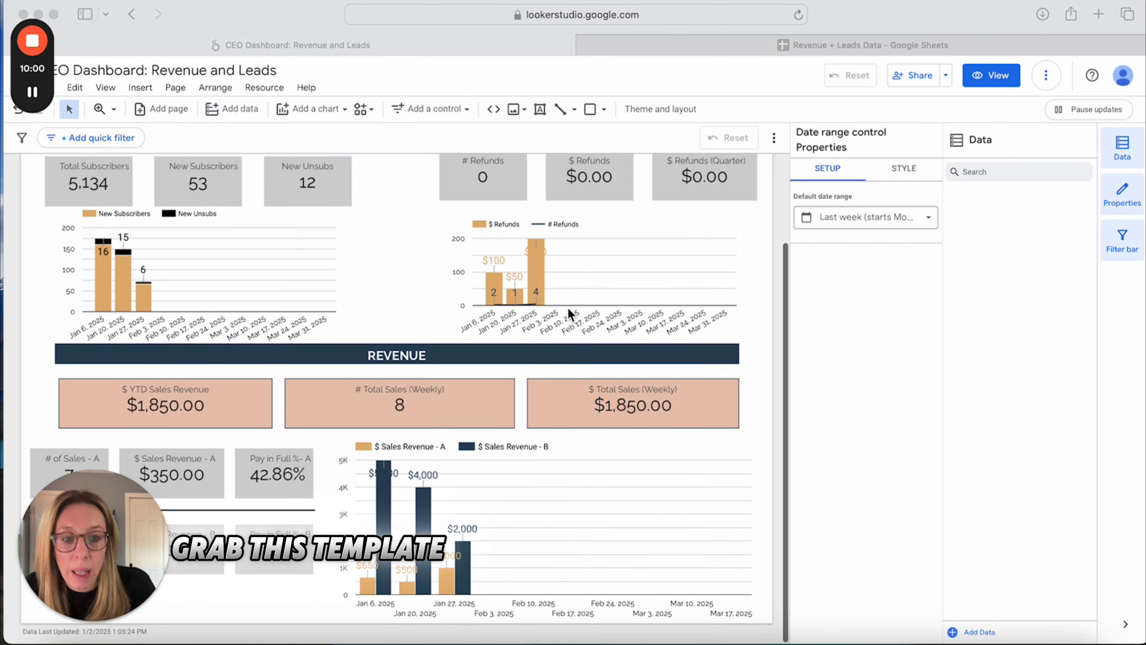
Switch to the Revenue + Leads Data sheet in Google Sheets to view the source data, and return to the CEO dashboard report.
{"action": "left_click", "coordinate": [582, 45]}
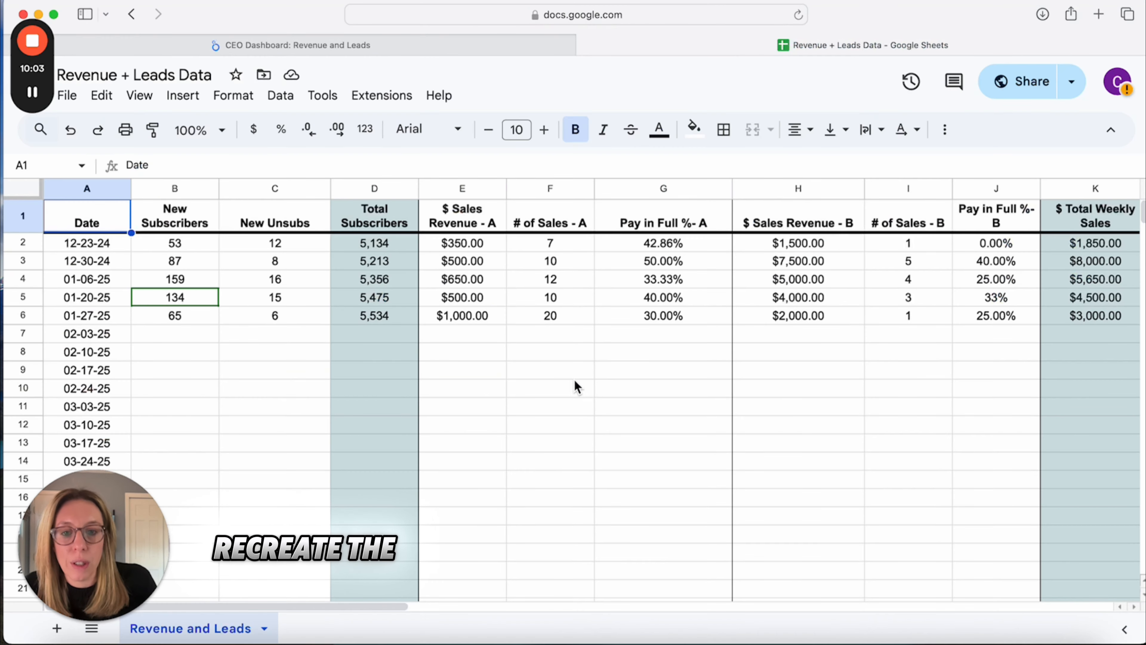
{"action": "left_click", "coordinate": [403, 52]}
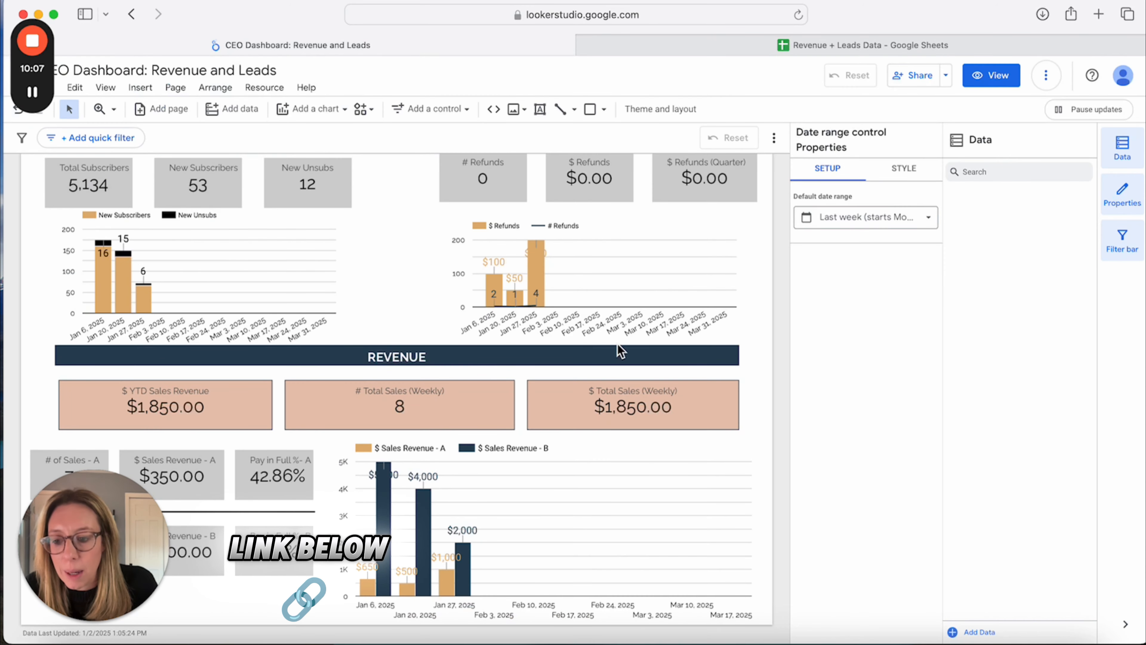
{"action": "scroll", "coordinate": [615, 343], "scroll_direction": "up", "scroll_amount": 3}
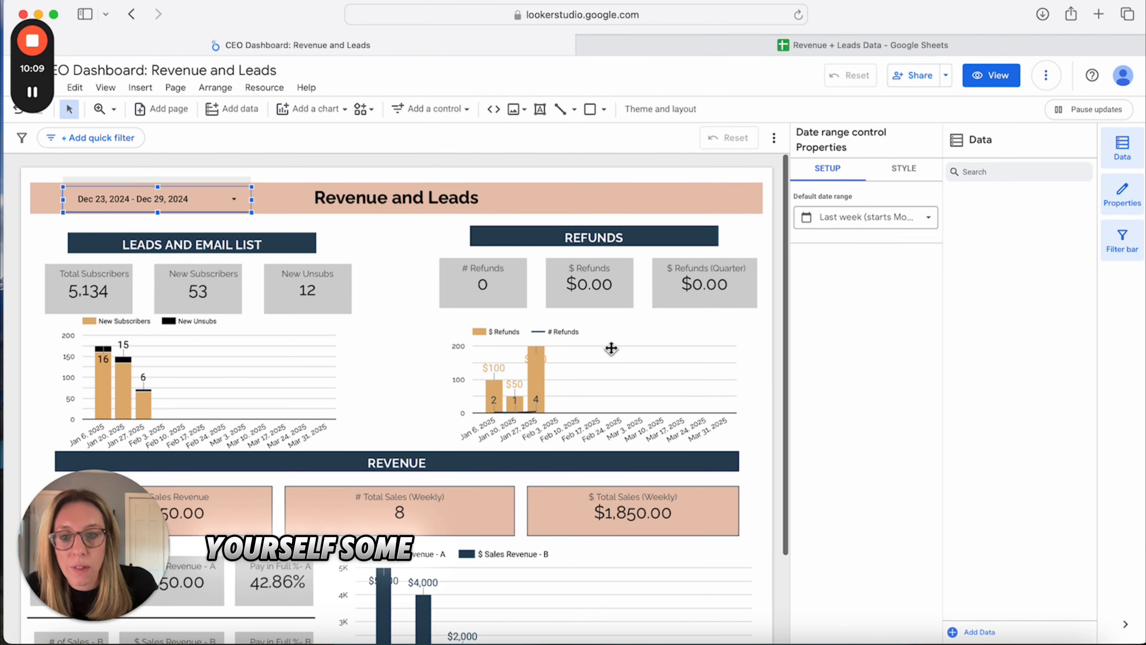